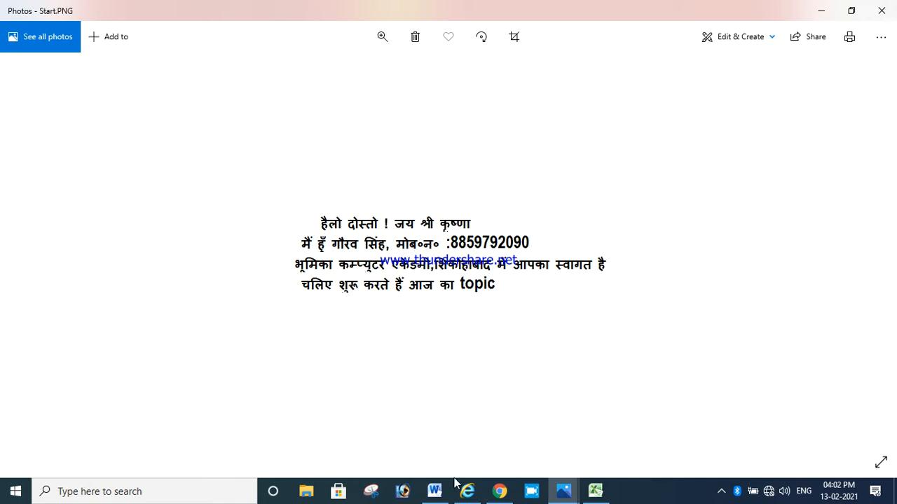
Switch to the ExcelSlip workbook in Excel and maximize its window
left_click(596, 490)
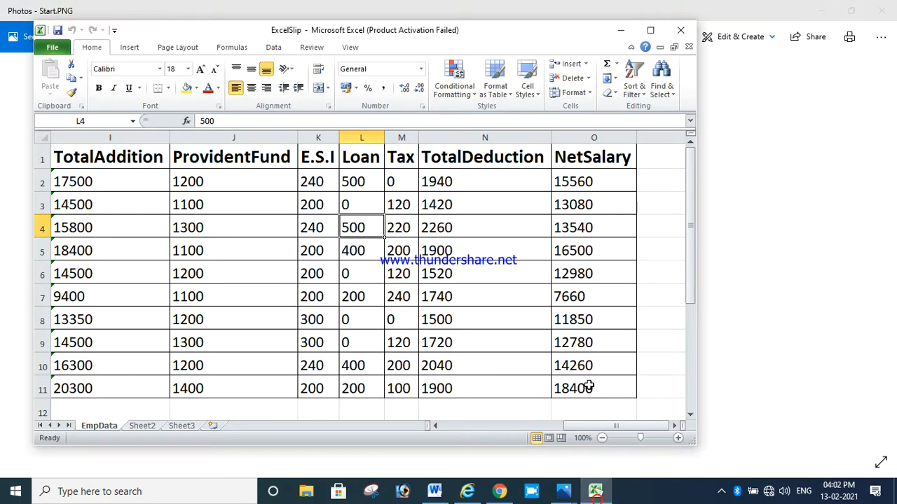
left_click(643, 33)
left_click(700, 185)
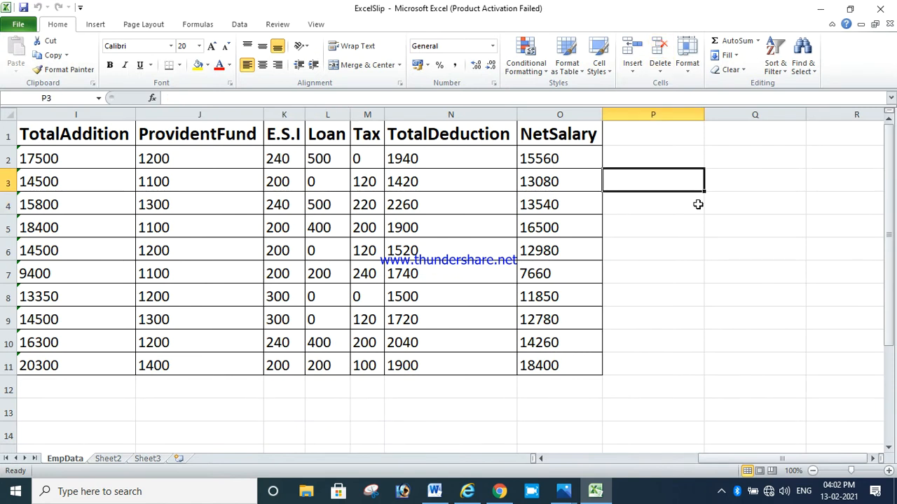
Examine the column headers of the EmpData sheet from EmpId through ExtraIncome
left_click_drag(728, 459, 559, 452)
left_click(538, 294)
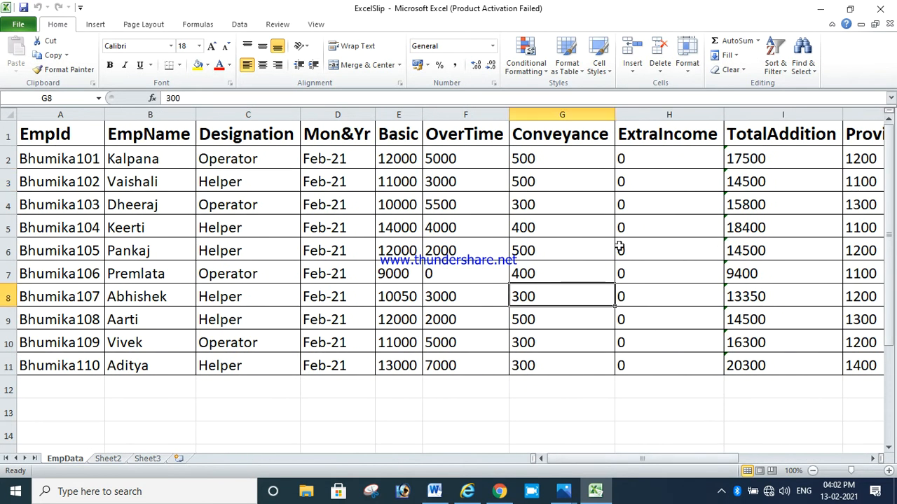
left_click(60, 130)
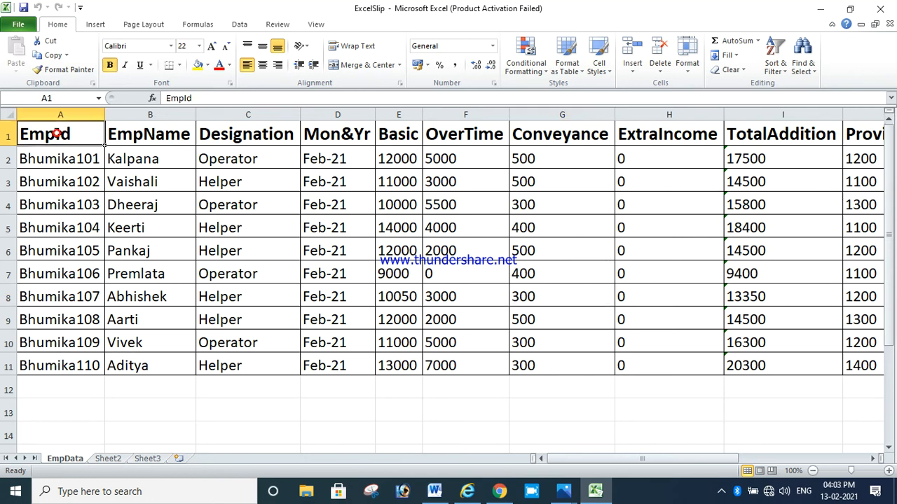
left_click(151, 135)
left_click(219, 137)
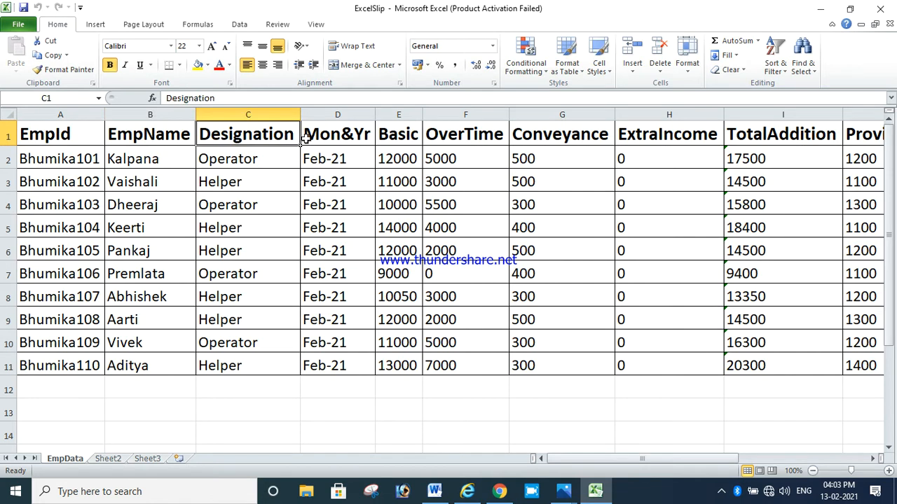
left_click(343, 139)
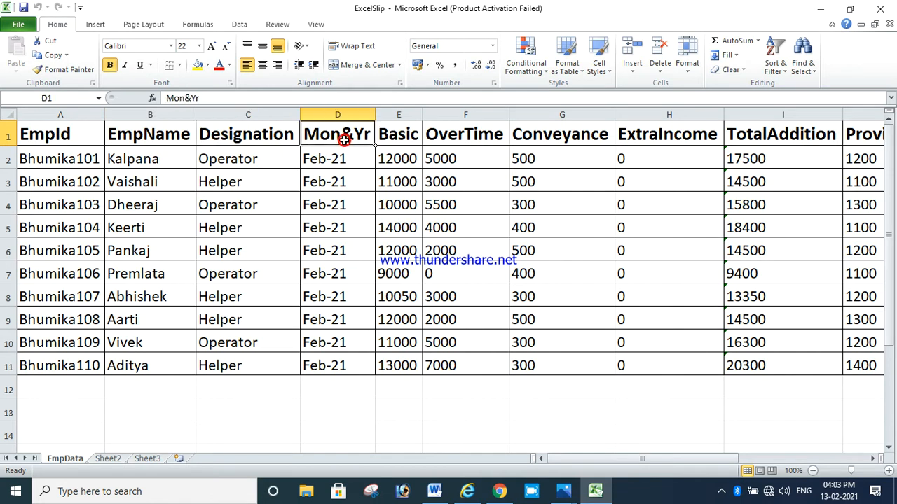
left_click(394, 133)
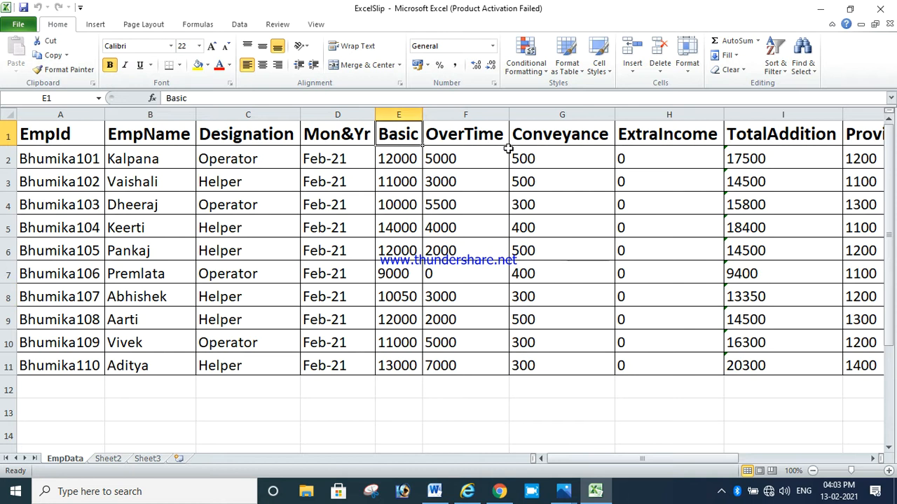
left_click(625, 136)
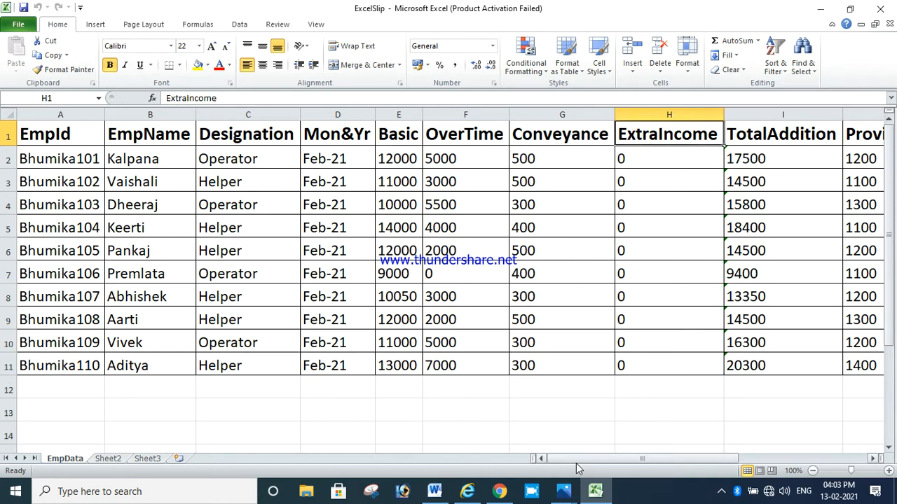
Examine the employee ID entries and the OverTime and Conveyance values in the first employee row
left_click_drag(576, 463, 559, 456)
left_click(60, 159)
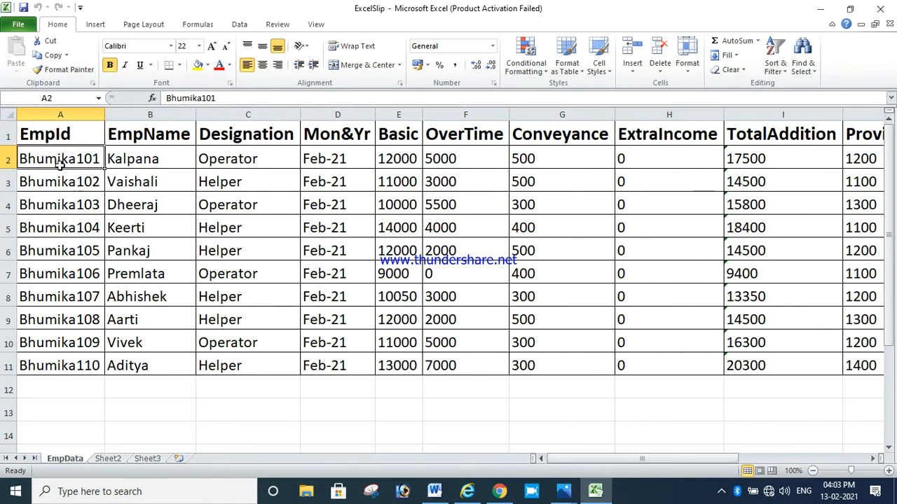
left_click_drag(61, 166, 61, 184)
left_click(60, 169)
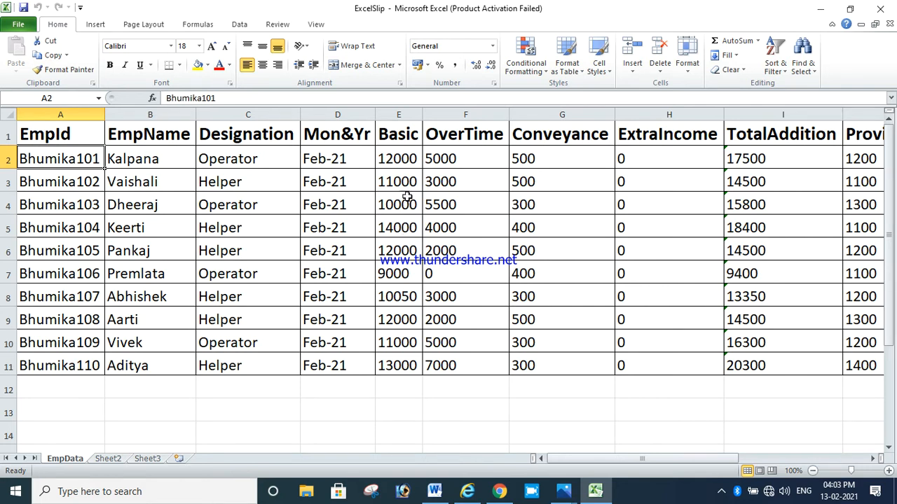
left_click(464, 154)
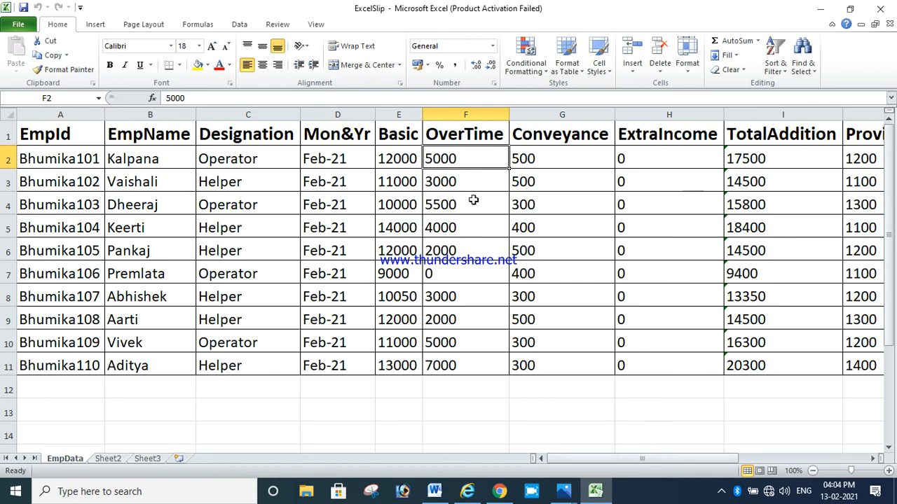
left_click(552, 159)
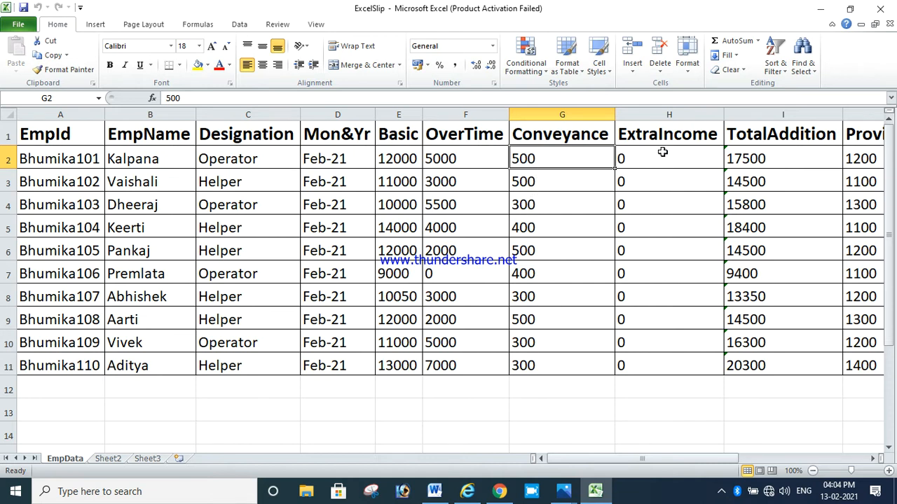
left_click_drag(650, 458, 671, 459)
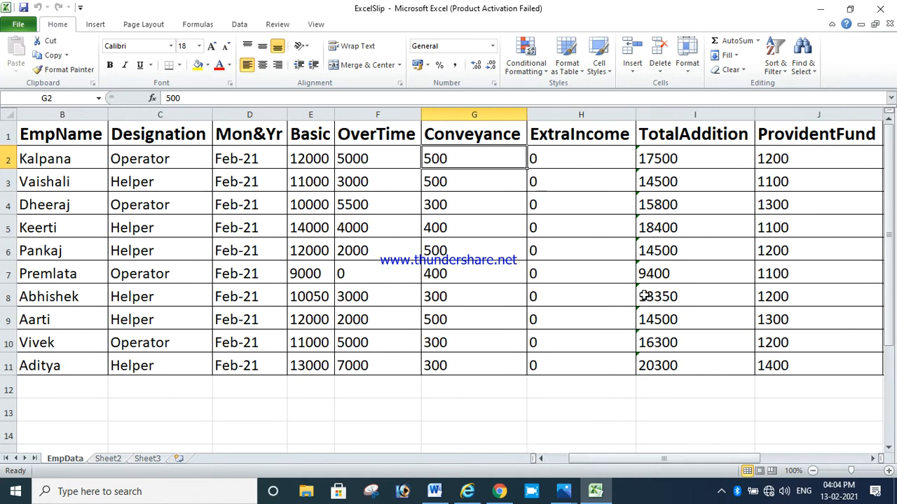
Inspect the TotalAddition formula in I2 and the Basic to ExtraIncome cells it adds up
left_click(716, 155)
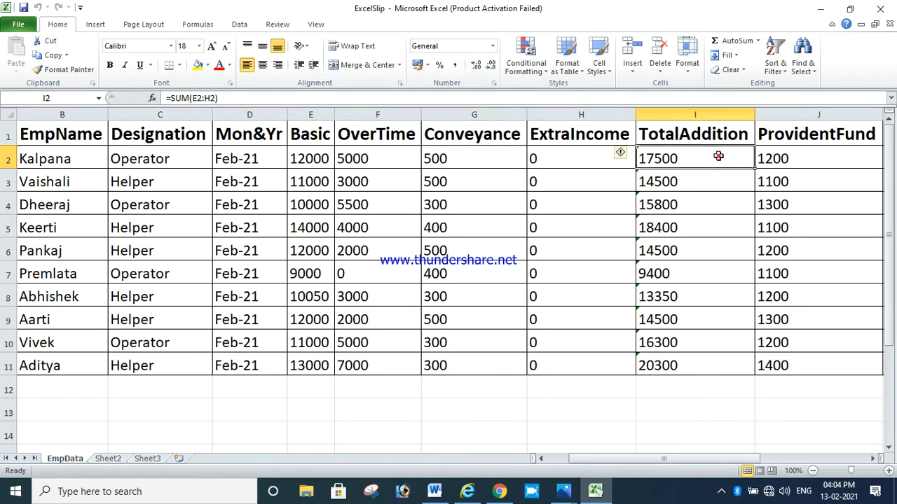
left_click(308, 161)
left_click(389, 167)
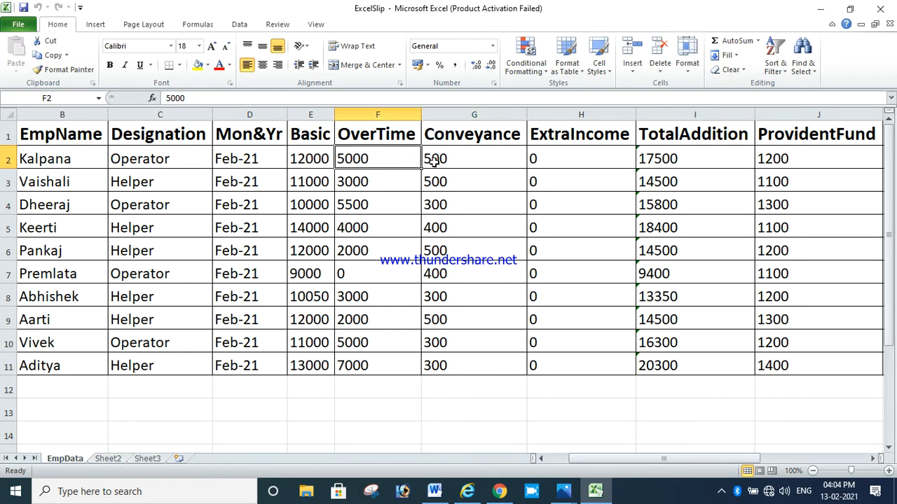
left_click(479, 158)
left_click(568, 158)
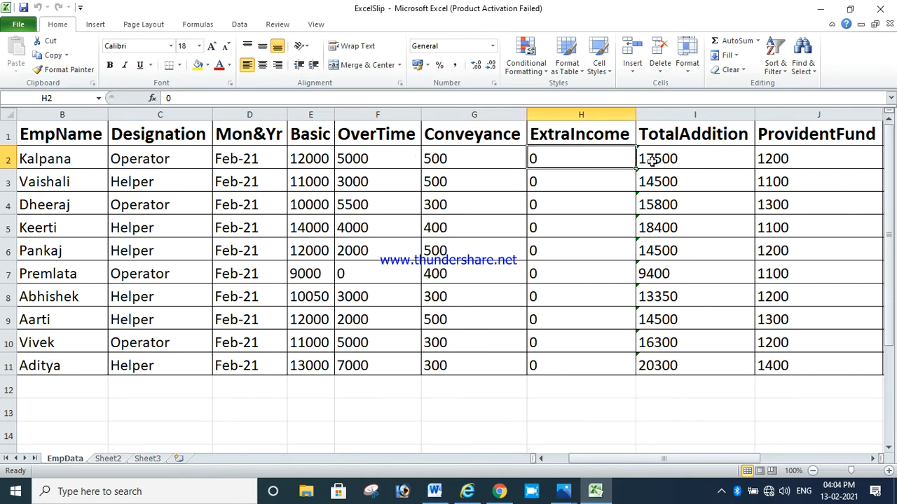
left_click(687, 157)
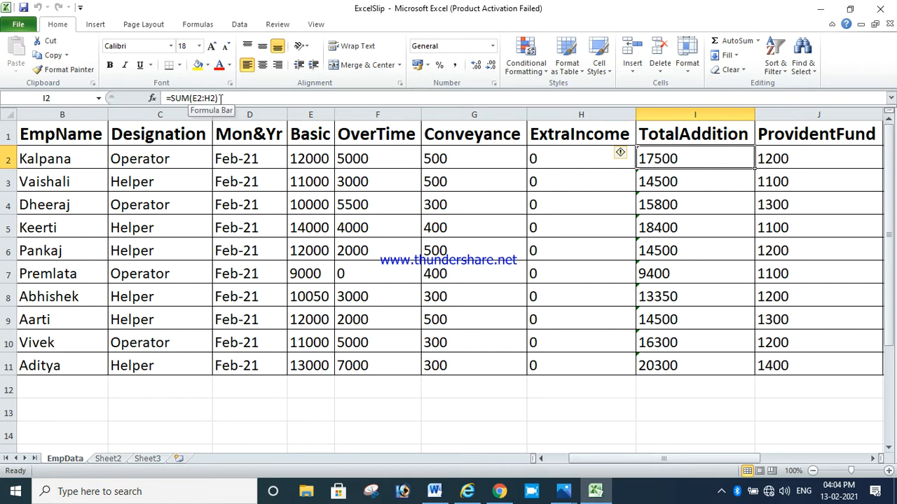
left_click(305, 154)
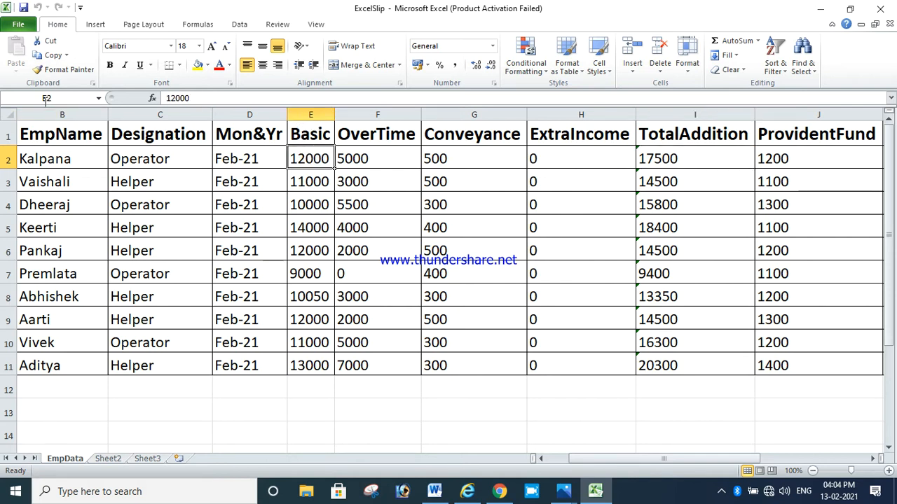
left_click(601, 155)
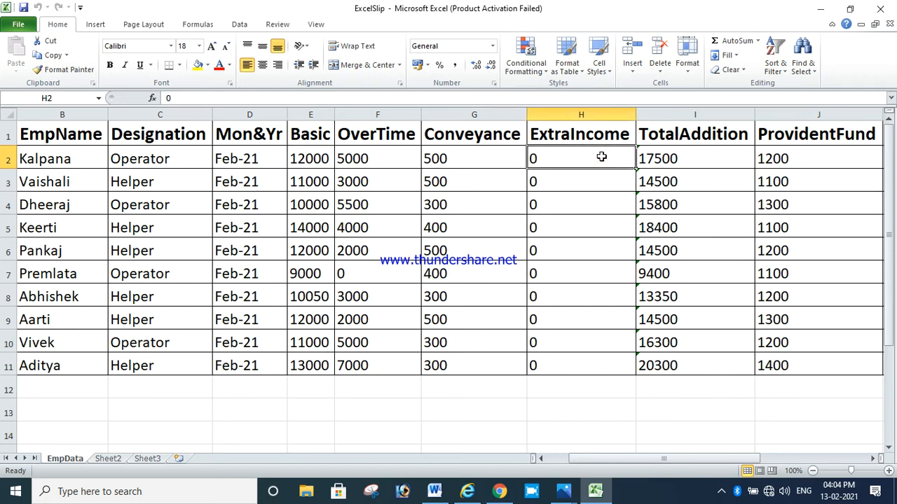
left_click(300, 159)
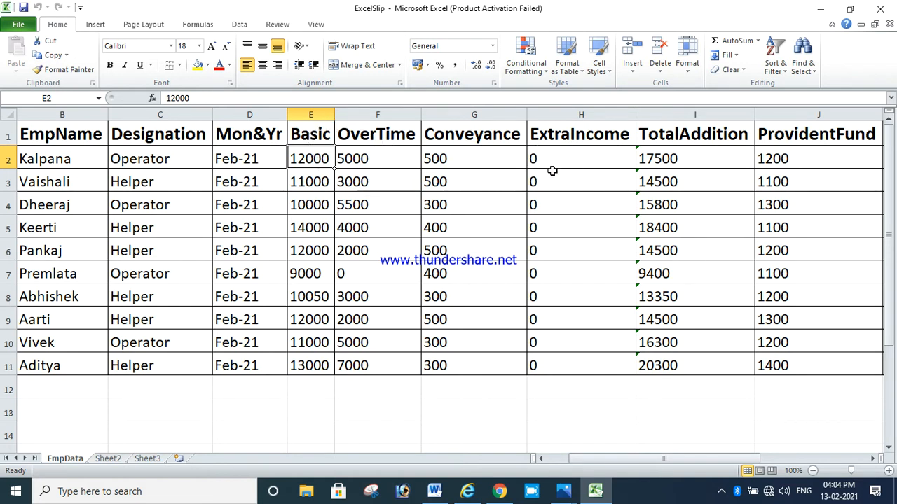
left_click(671, 157)
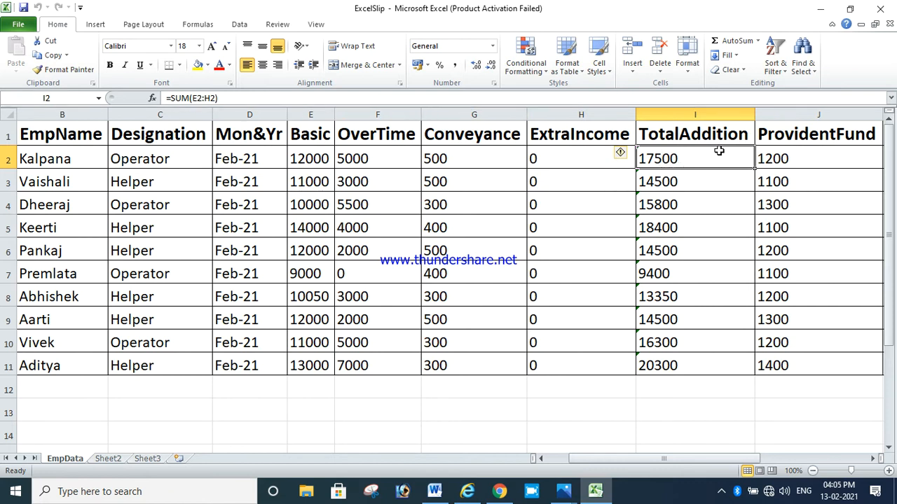
Select the ProvidentFund to Tax cells J2:M2 of the first employee row
left_click_drag(664, 459, 747, 464)
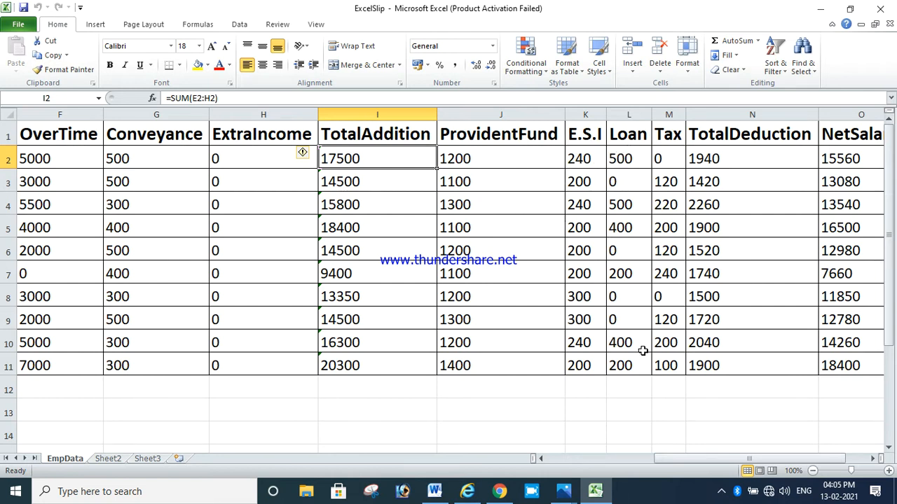
left_click(640, 152)
left_click(636, 225)
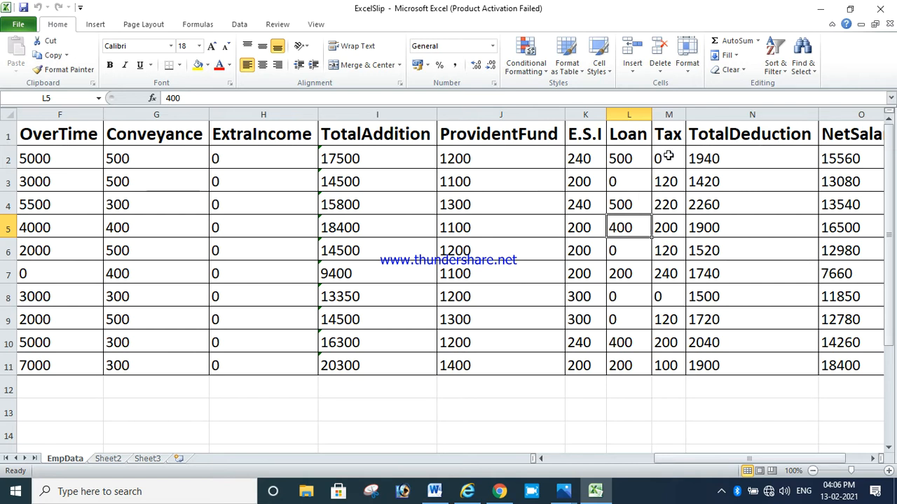
left_click_drag(663, 152, 521, 154)
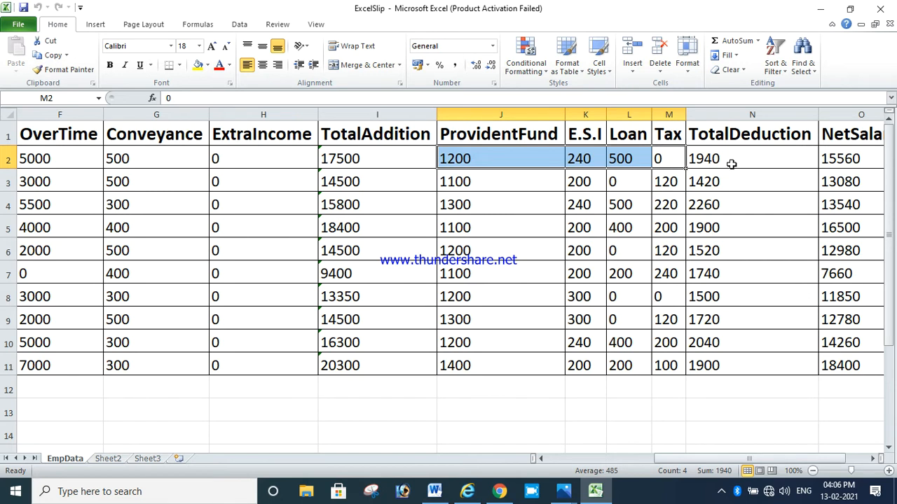
Inspect the TotalDeduction formula in N2 and the NetSalary formula in O2
left_click(782, 162)
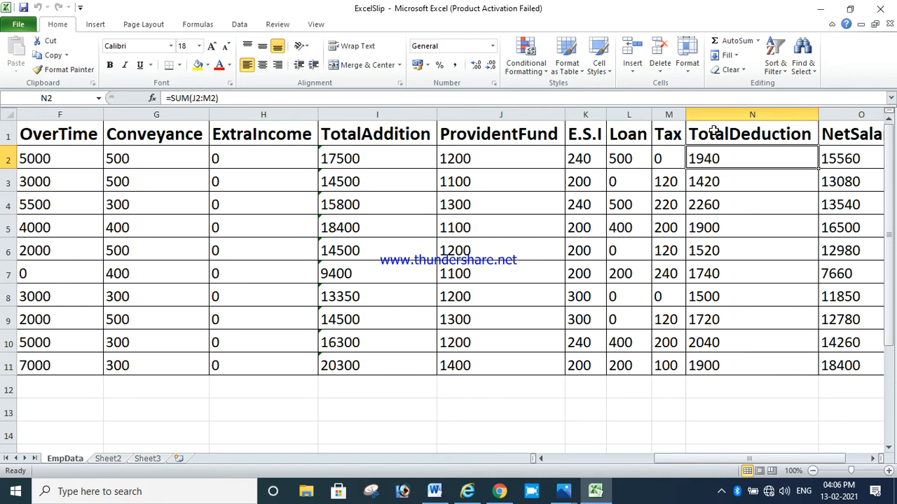
left_click(859, 150)
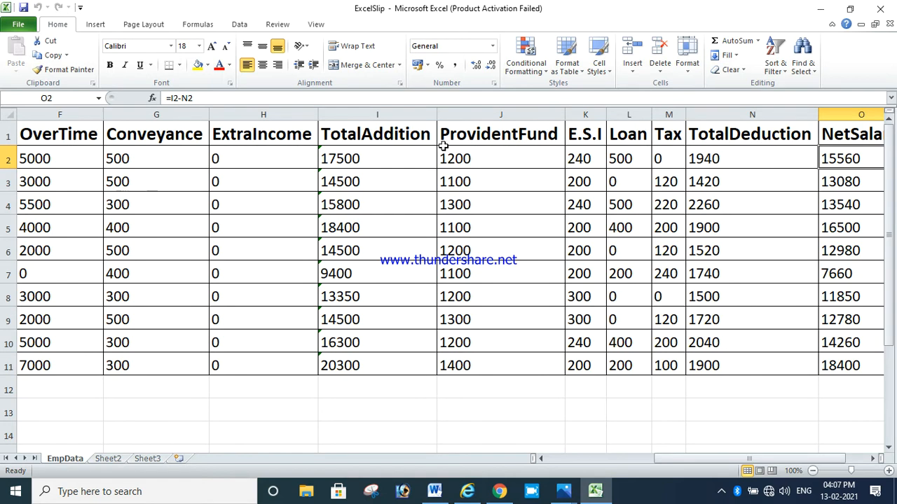
left_click(365, 158)
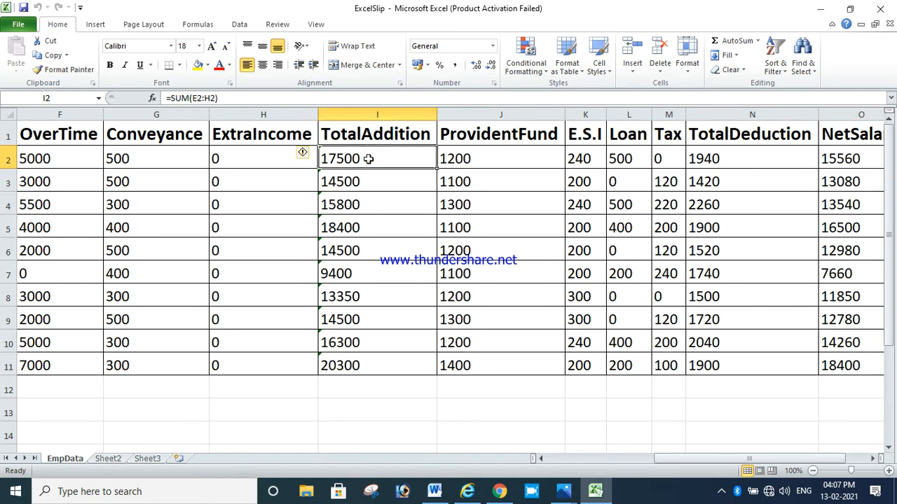
left_click(747, 159)
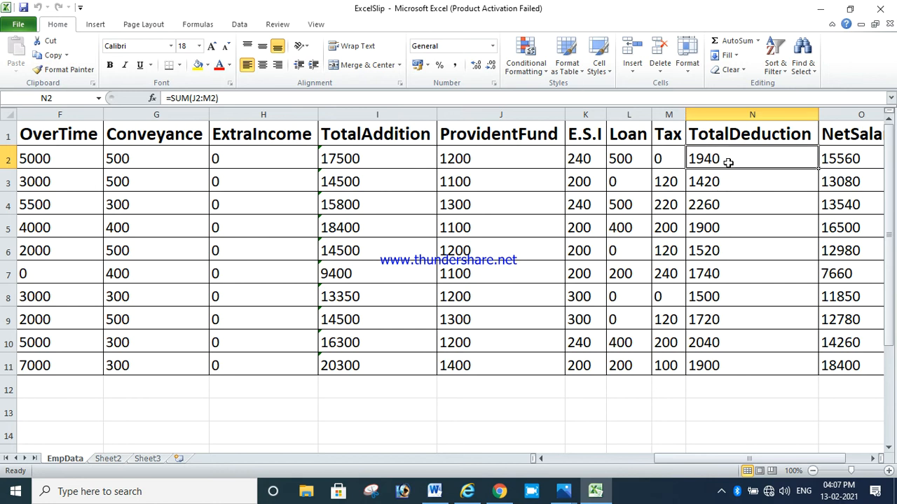
left_click(867, 161)
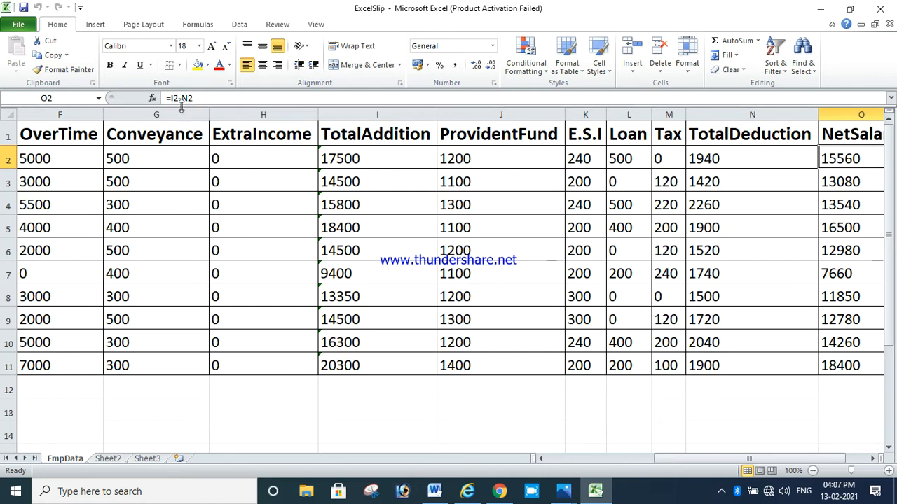
left_click(729, 157)
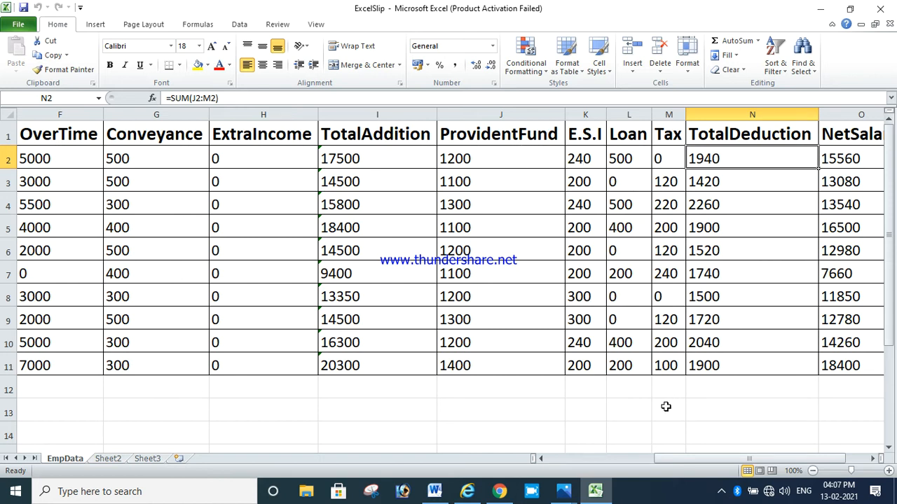
Select columns E through H holding Basic, OverTime, Conveyance and ExtraIncome
left_click_drag(697, 459, 616, 460)
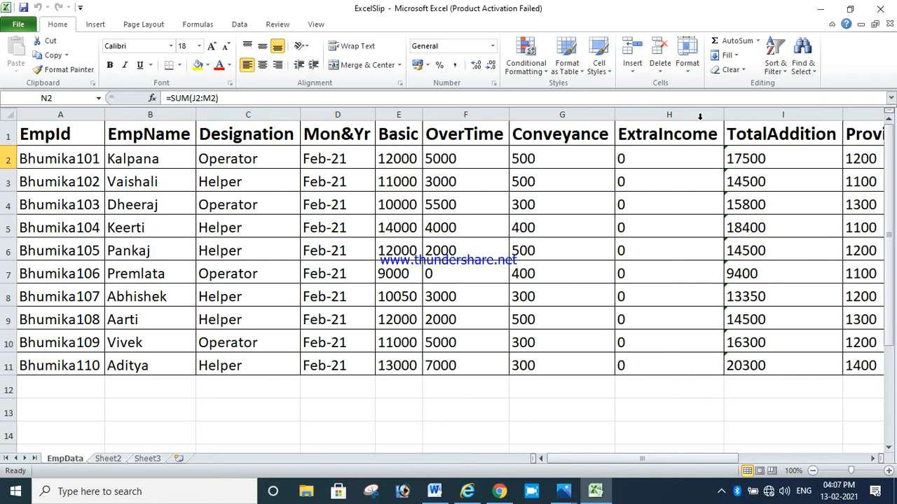
left_click_drag(698, 114, 504, 116)
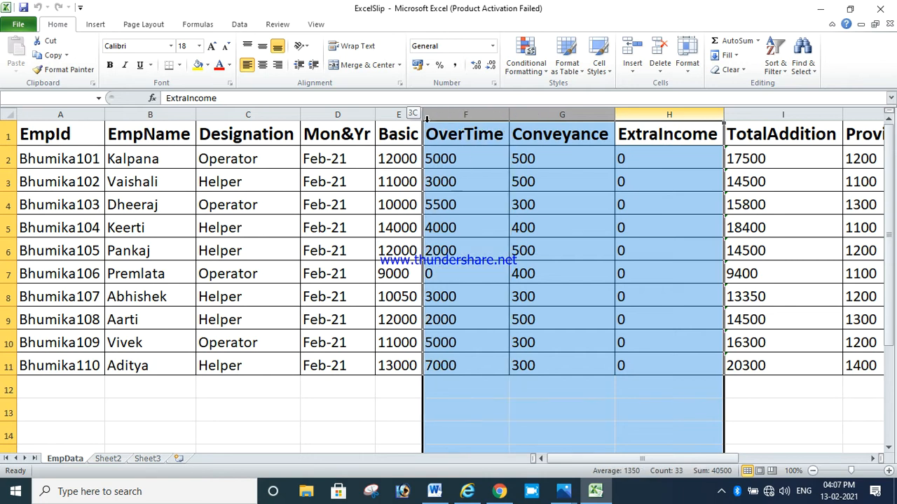
left_click_drag(427, 118, 412, 118)
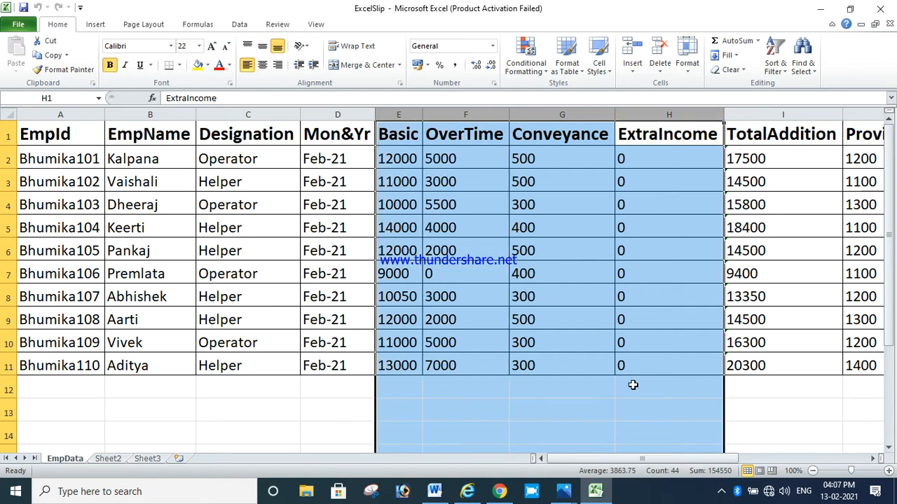
Select columns J through M holding ProvidentFund, E.S.I, Loan and Tax
left_click_drag(613, 459, 782, 448)
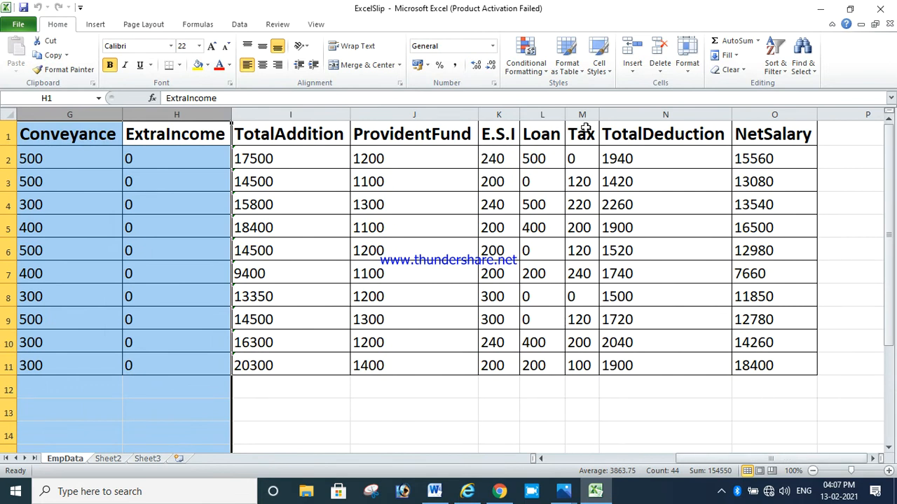
left_click_drag(582, 114, 357, 114)
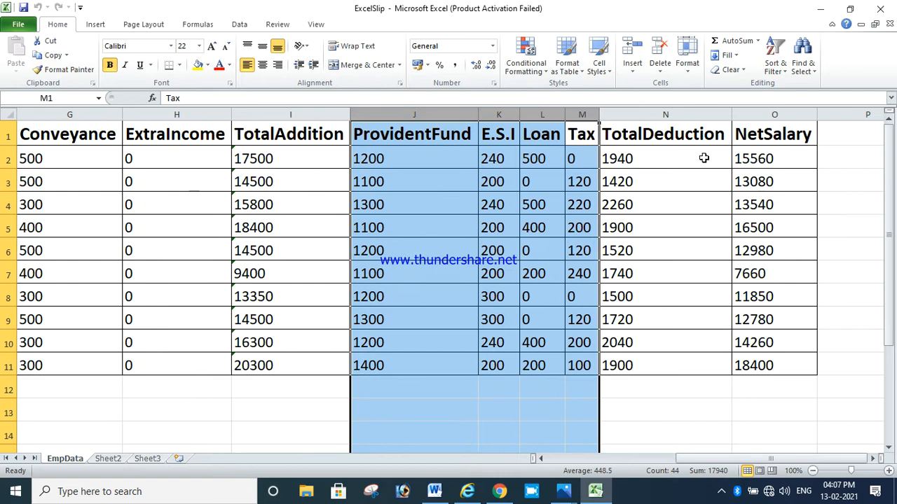
Select the TotalDeduction column N, then reselect the deduction columns J through M
left_click(677, 126)
left_click(677, 114)
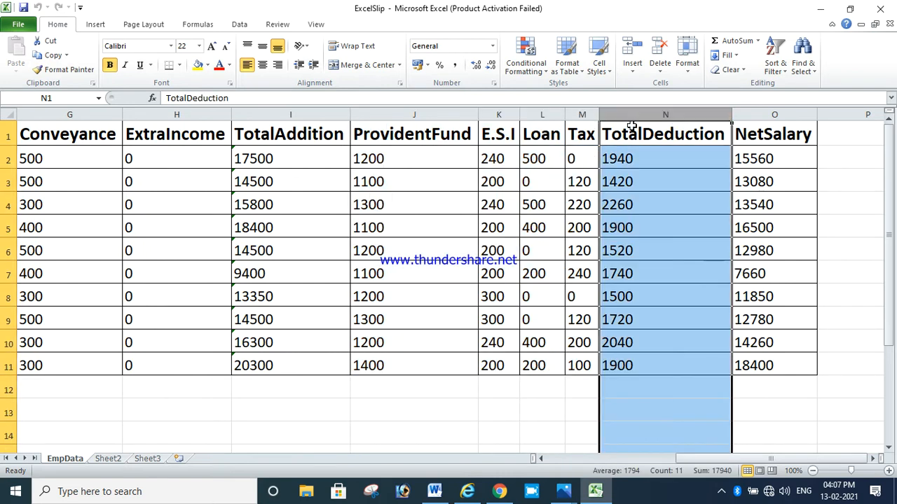
left_click_drag(589, 112, 357, 114)
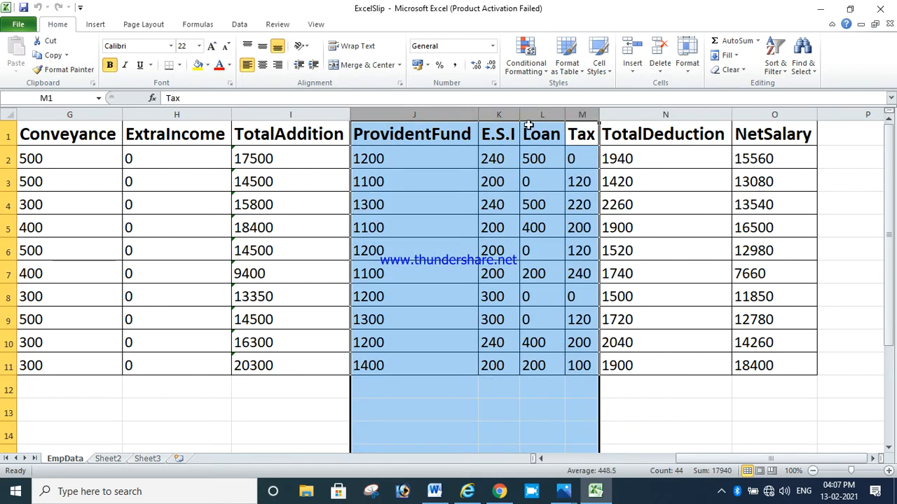
Inspect the NetSalary formula in O2 and the TotalAddition formula in I2, then return to the sheet's first columns
left_click(753, 156)
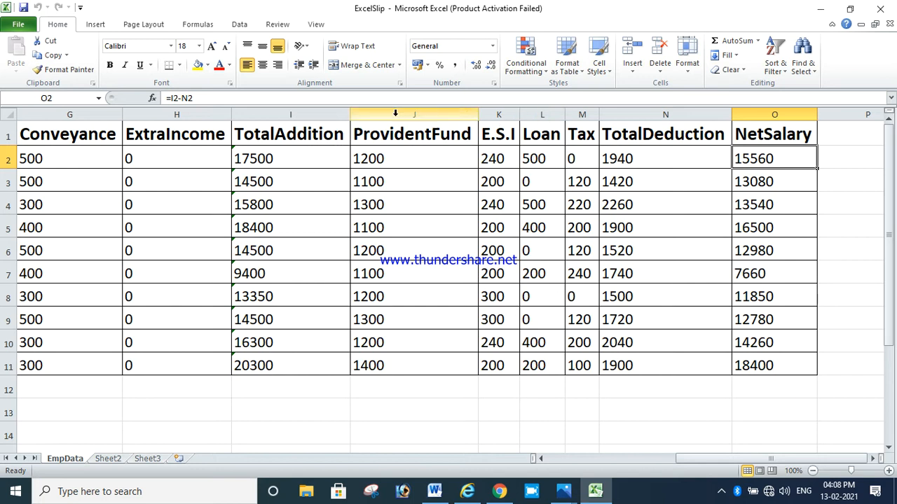
left_click(293, 155)
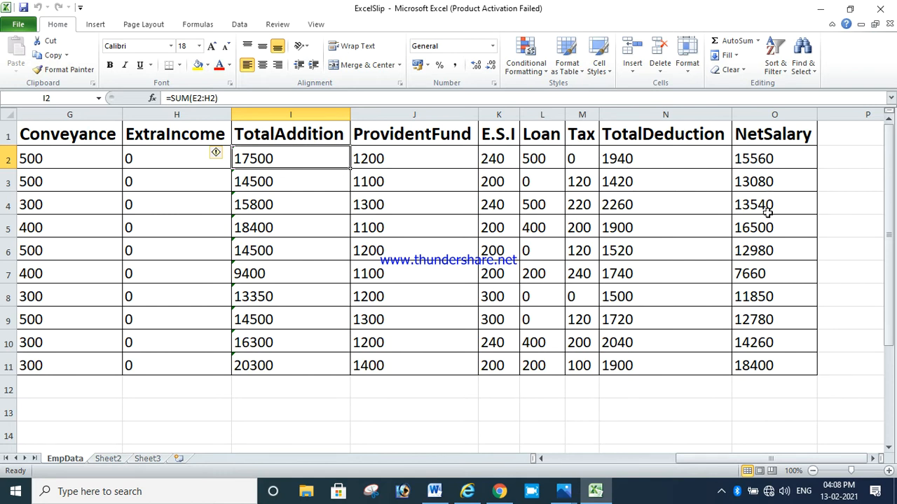
scroll(734, 269, "down", 5)
scroll(734, 270, "up", 5)
left_click_drag(770, 461, 541, 459)
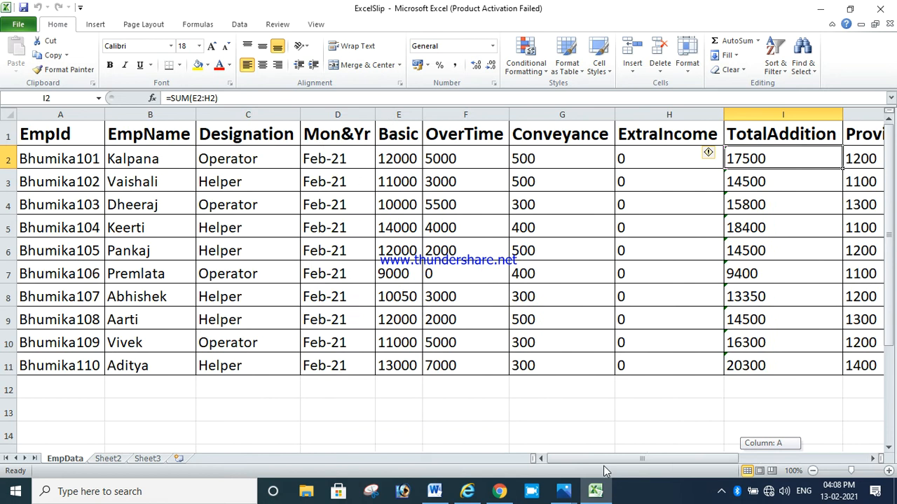
left_click(547, 244)
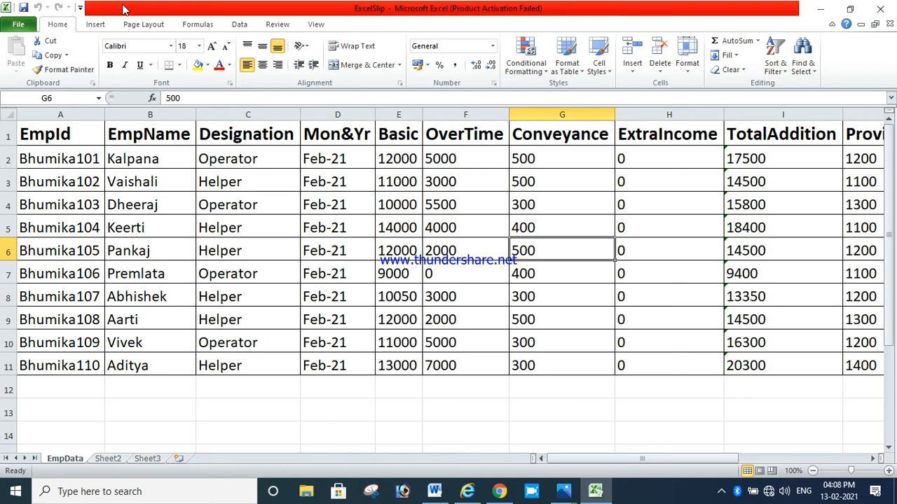
left_click(17, 25)
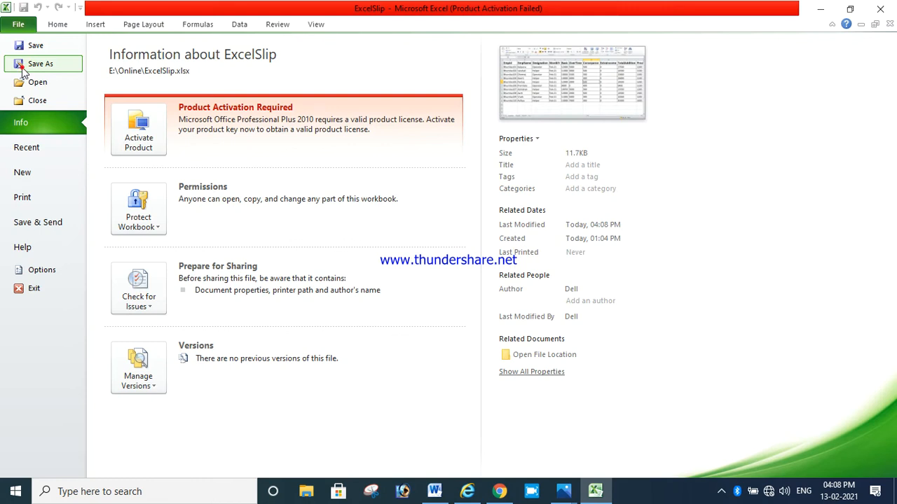
left_click(28, 64)
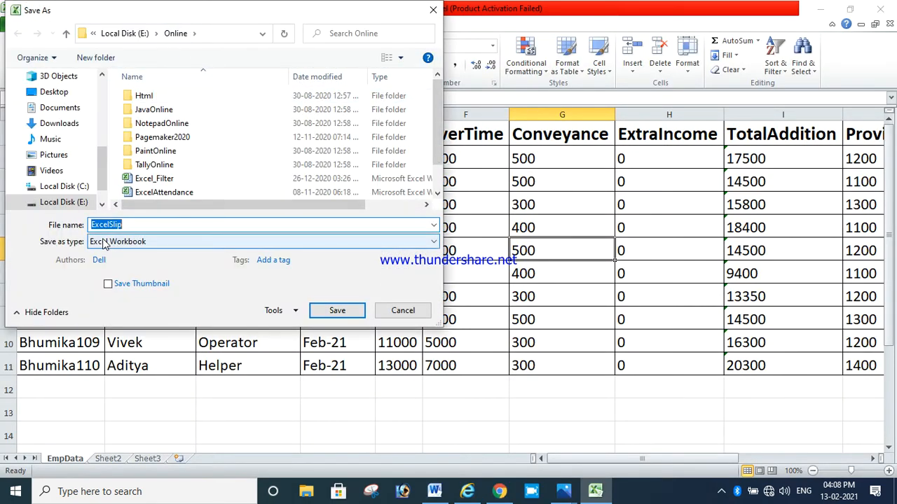
left_click(419, 317)
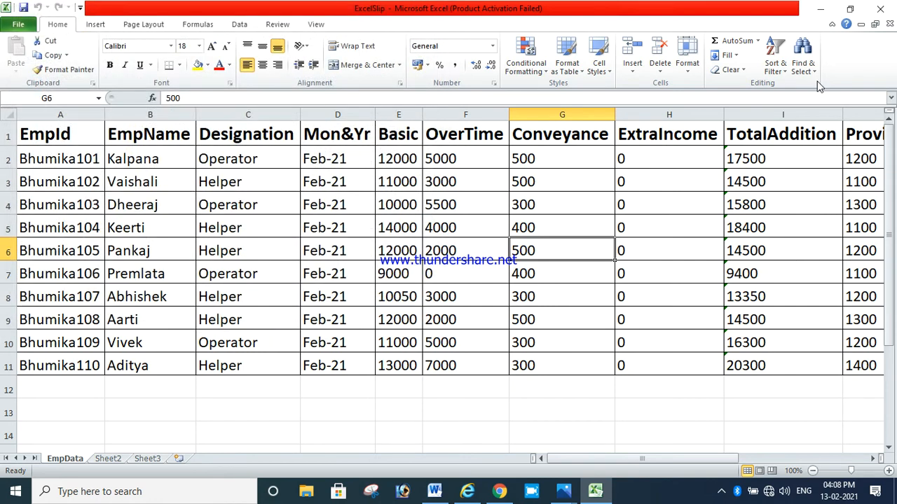
Close the Excel workbook and bring up the EmpSlip salary slip document in Word
left_click(881, 8)
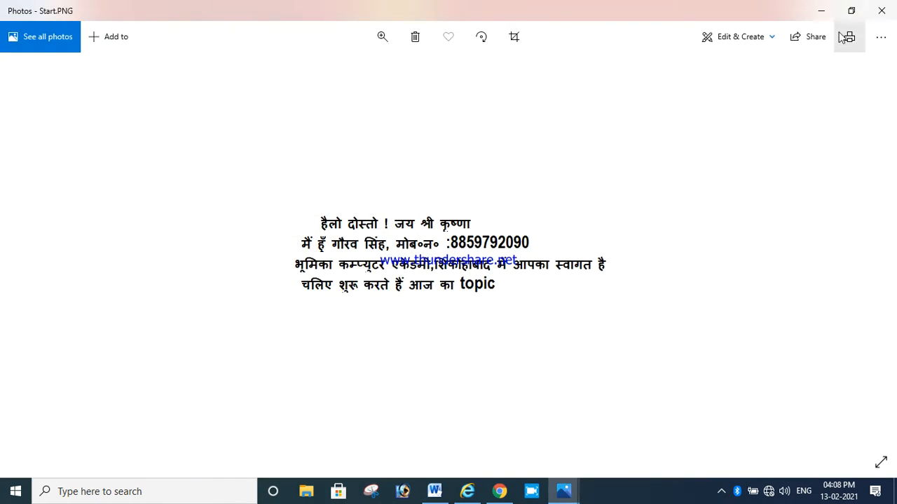
left_click(821, 10)
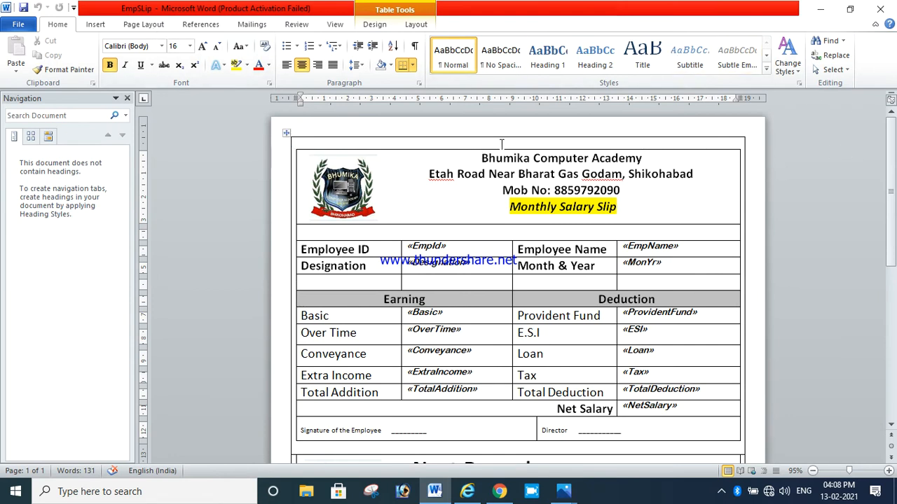
Scroll through the salary slip template to examine its merge fields and Next Record section
scroll(647, 181, "down", 10)
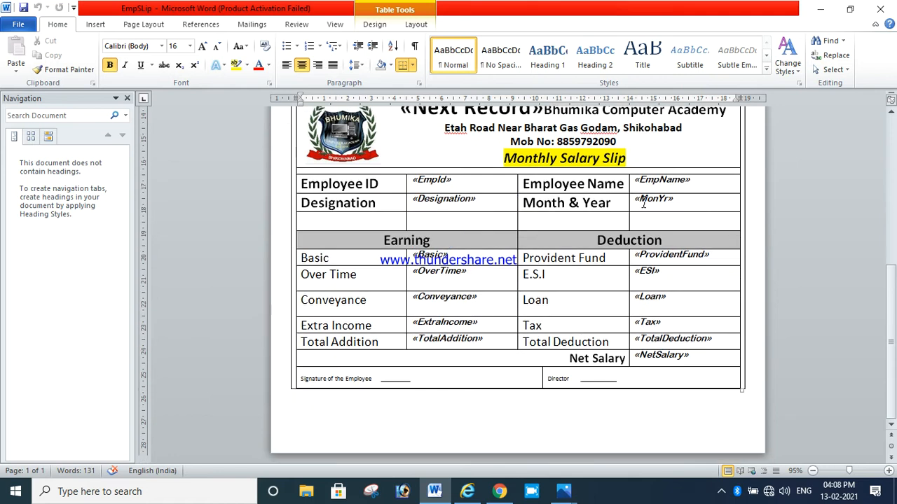
scroll(646, 201, "up", 2)
scroll(646, 201, "up", 3)
scroll(640, 206, "down", 2)
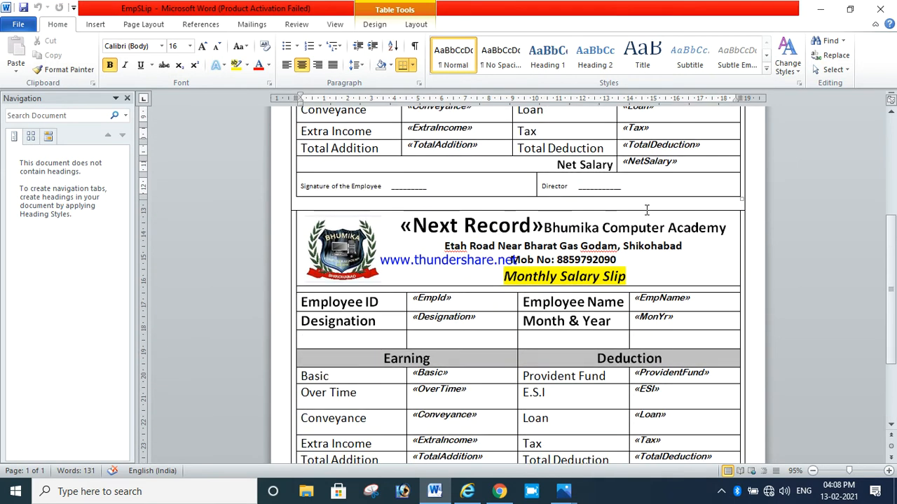
scroll(644, 208, "up", 6)
scroll(657, 210, "up", 1)
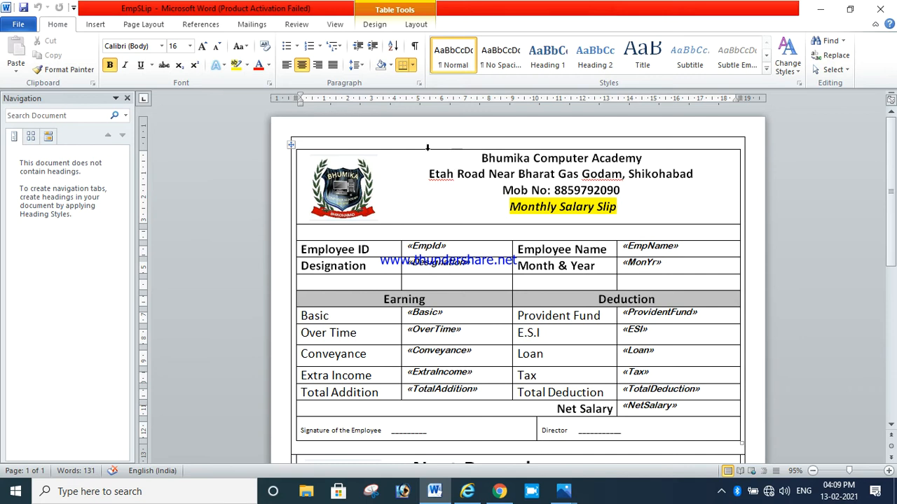
scroll(474, 233, "down", 3)
scroll(474, 233, "up", 3)
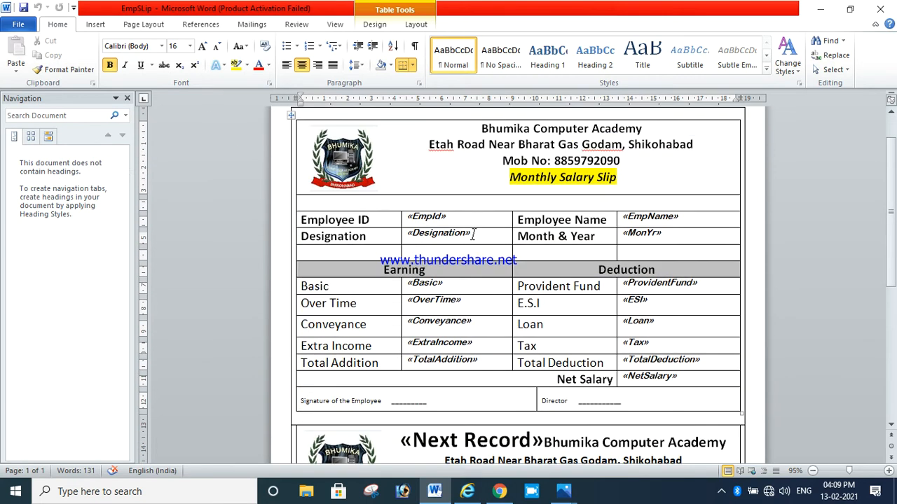
left_click(96, 25)
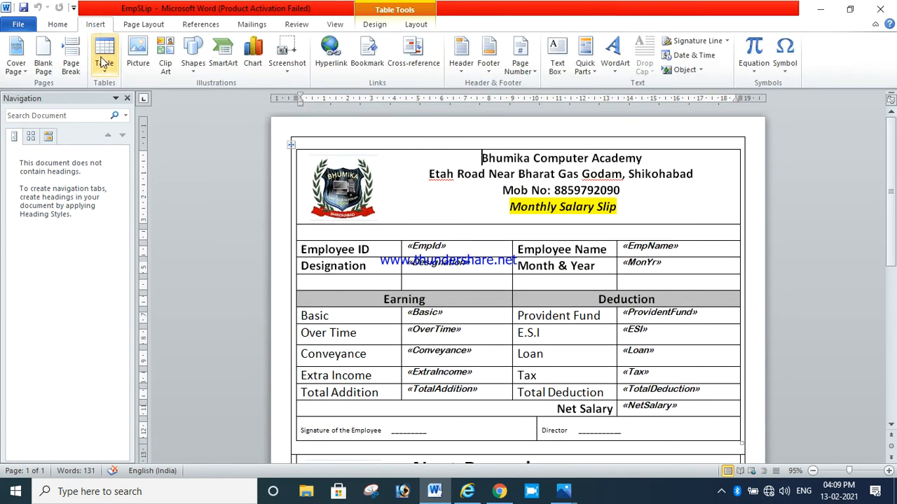
left_click(103, 79)
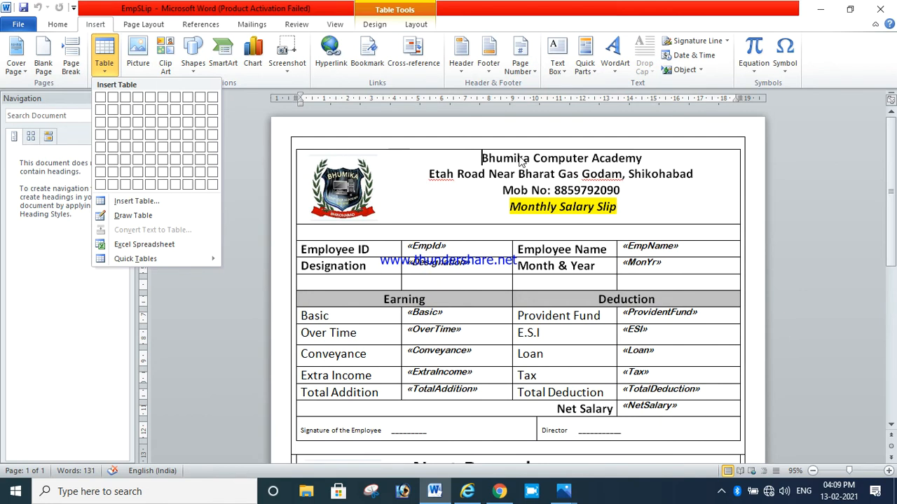
scroll(522, 161, "down", 10)
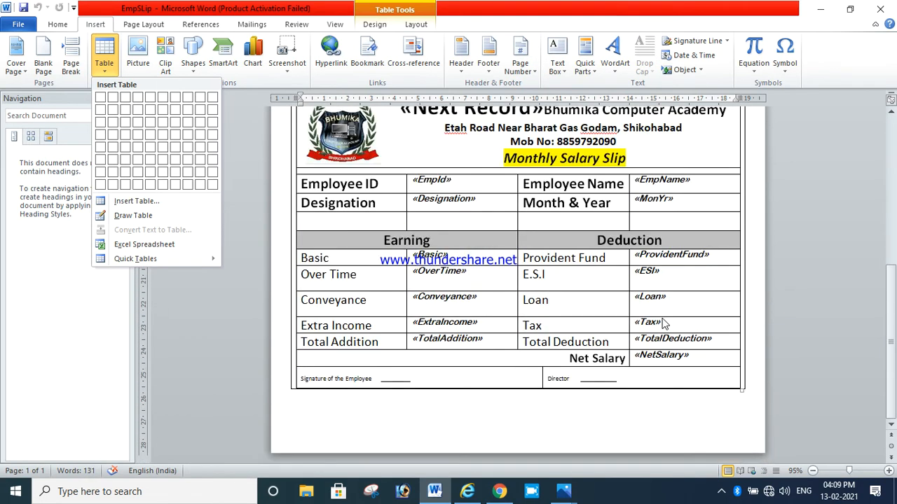
scroll(664, 324, "up", 10)
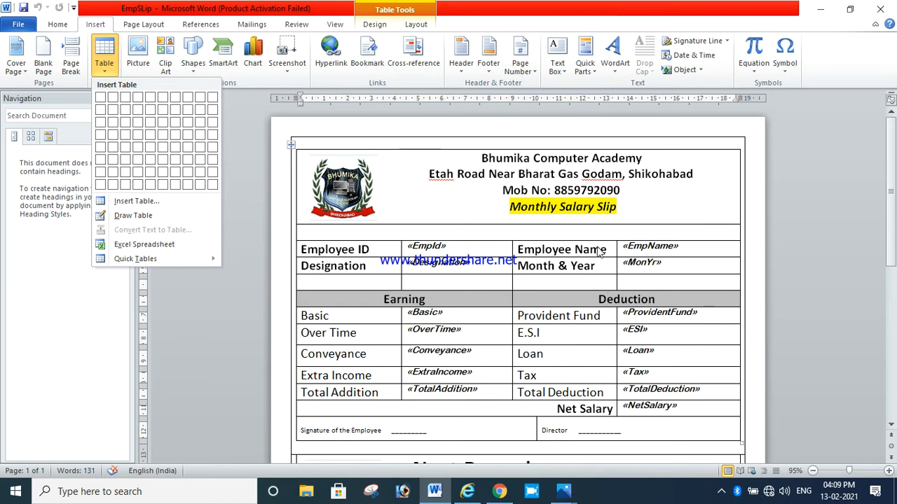
scroll(549, 355, "down", 3)
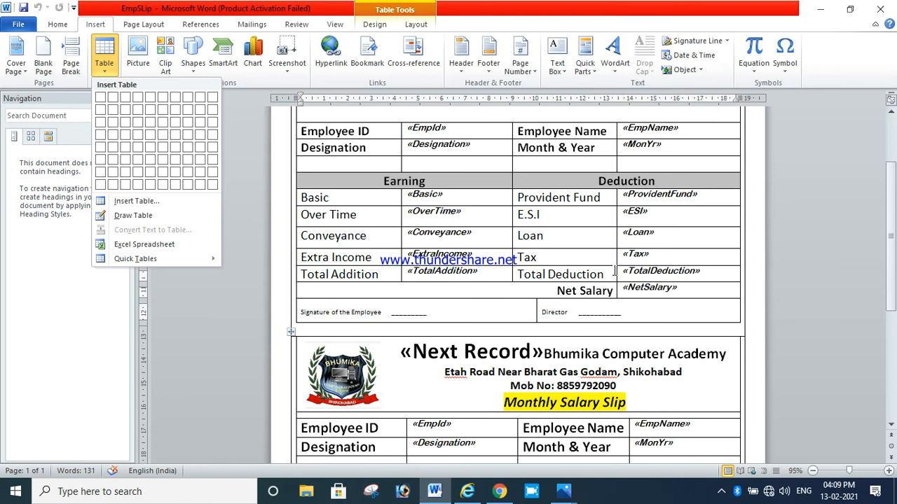
scroll(615, 273, "up", 3)
scroll(615, 273, "down", 1)
scroll(615, 273, "down", 1)
scroll(615, 273, "up", 2)
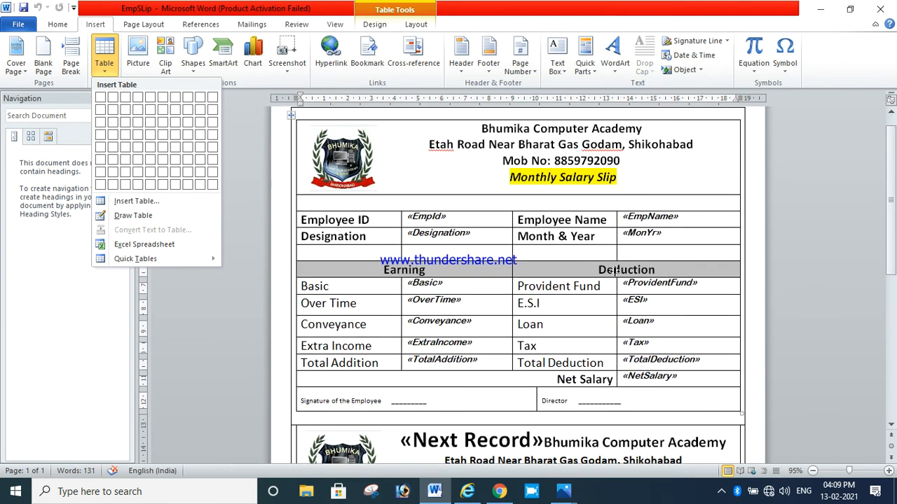
scroll(615, 273, "up", 1)
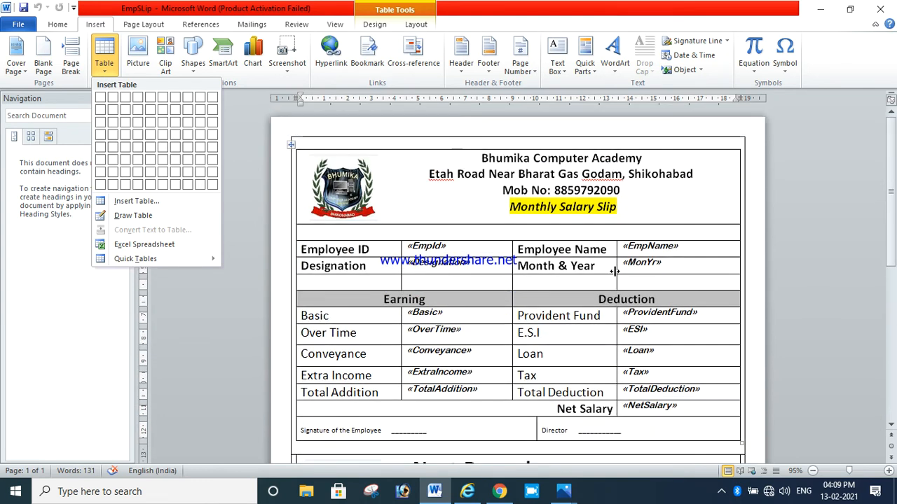
Select the EmpId merge field in the Employee ID cell, then deselect it
left_click(460, 246)
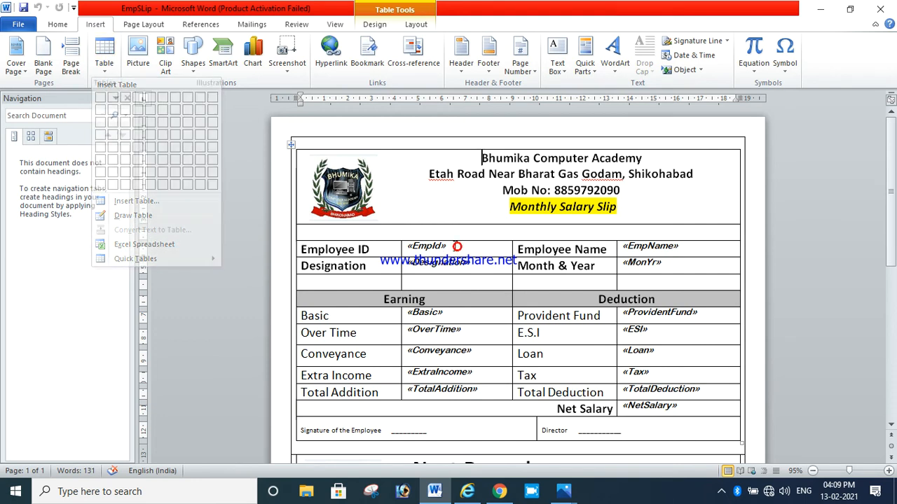
double_click(461, 246)
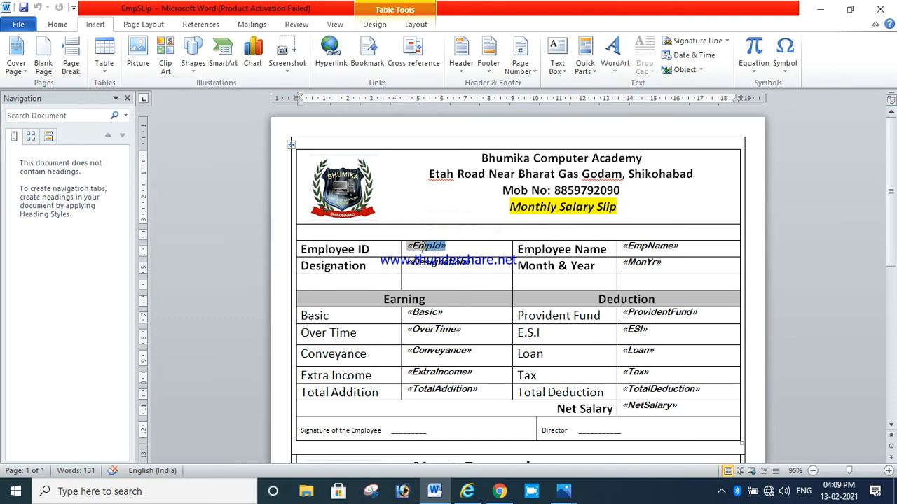
left_click(411, 199)
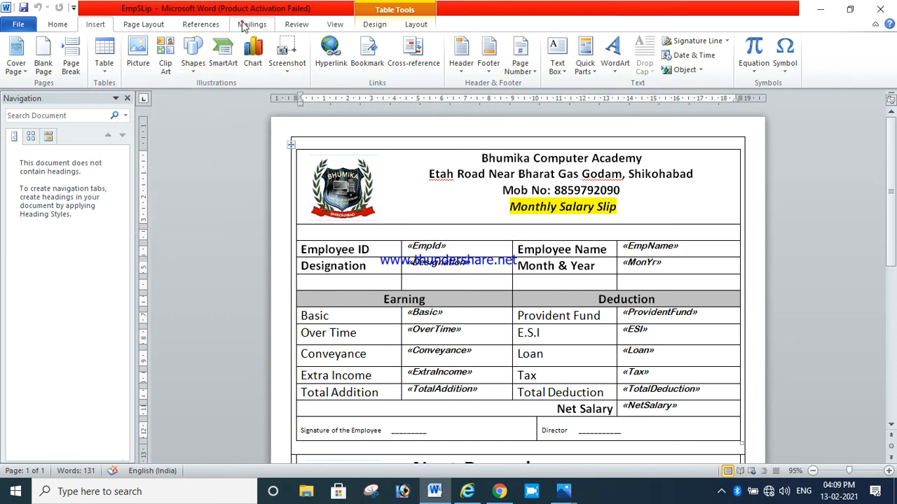
Start using an existing recipient list and browse to the Online folder on Local Disk (E:)
left_click(248, 24)
left_click(130, 66)
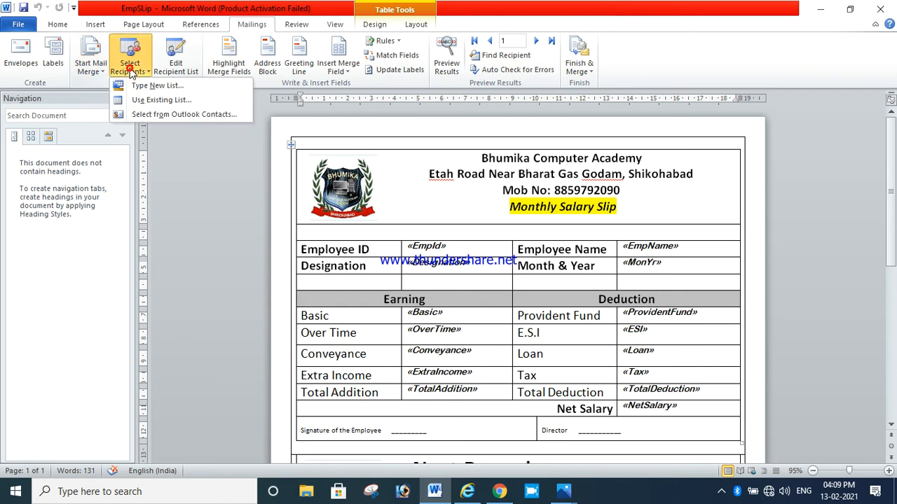
left_click(154, 104)
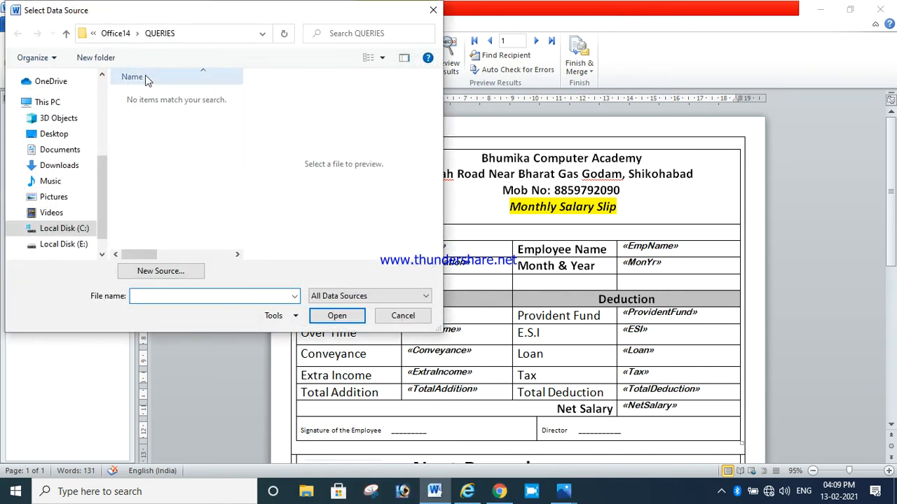
left_click(63, 244)
scroll(162, 175, "down", 4)
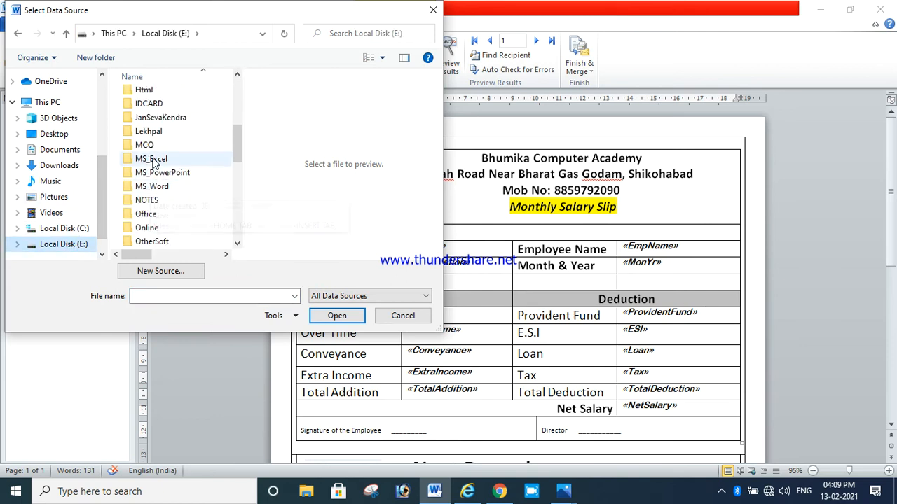
left_click(155, 160)
key("o")
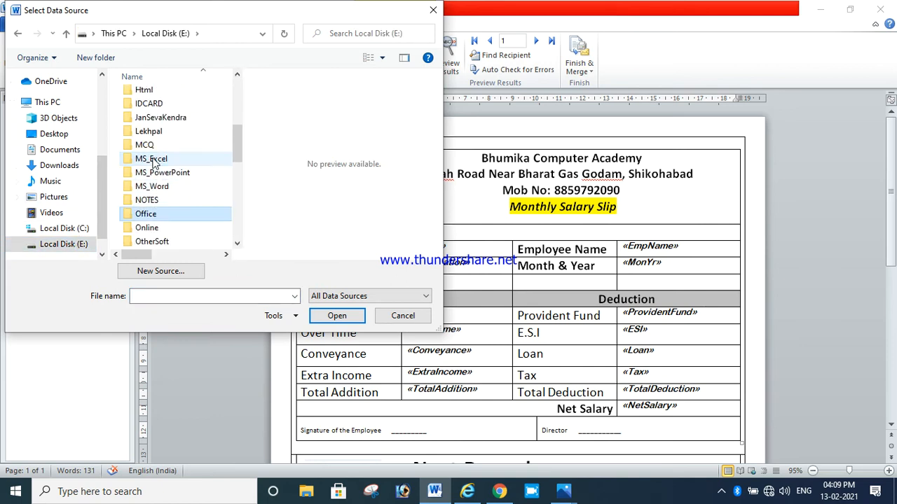
key("o")
key("Return")
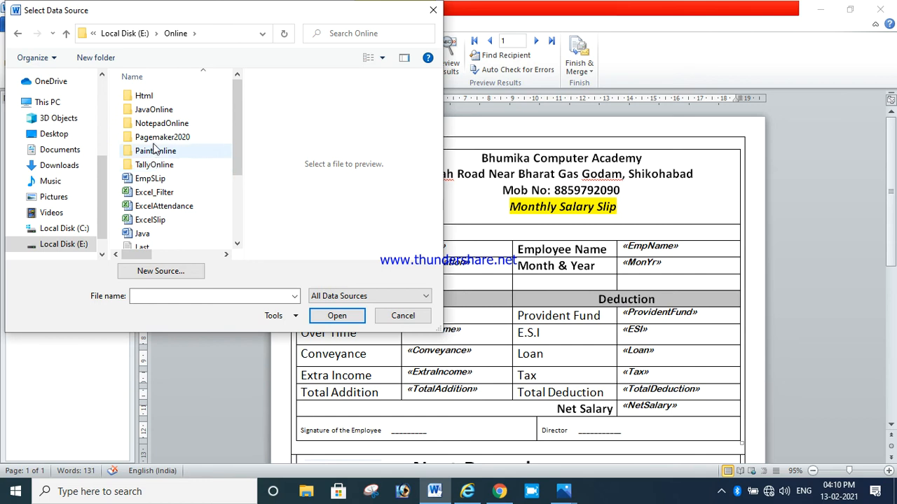
left_click(152, 142)
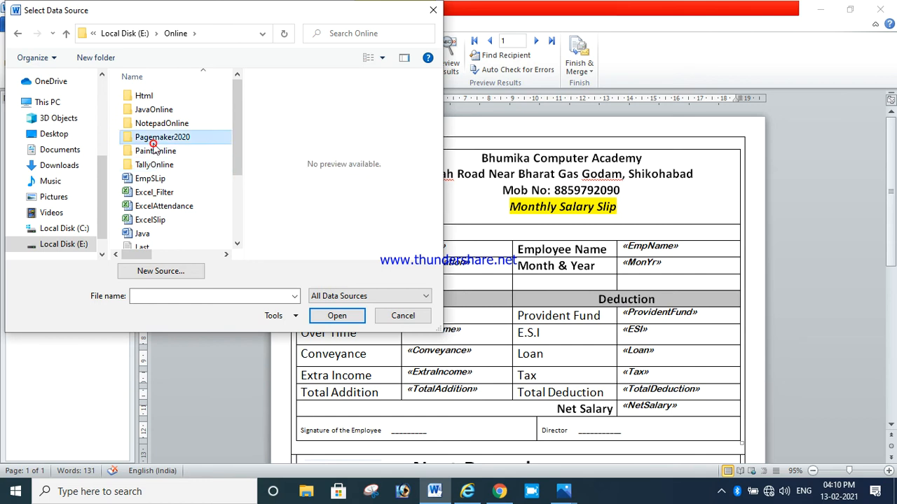
Open the ExcelSlip workbook as the data source and choose the EmpData$ sheet with column headers
left_click(152, 220)
left_click(336, 316)
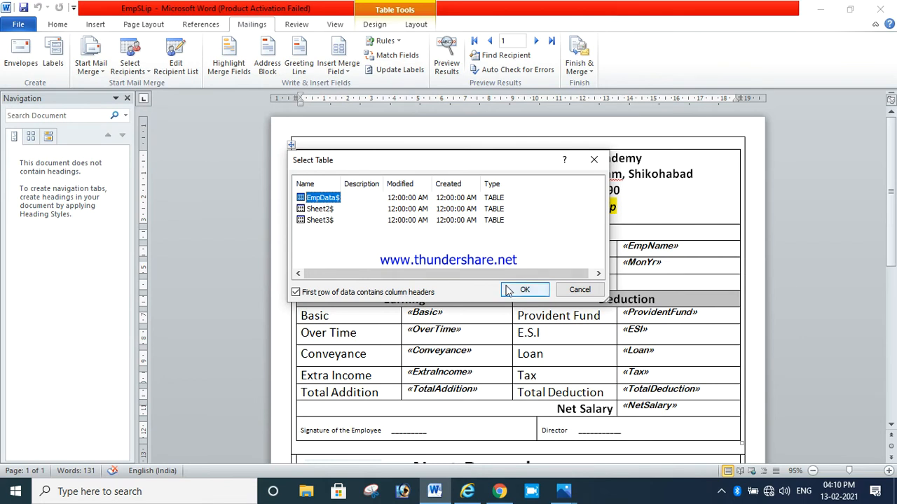
left_click(526, 291)
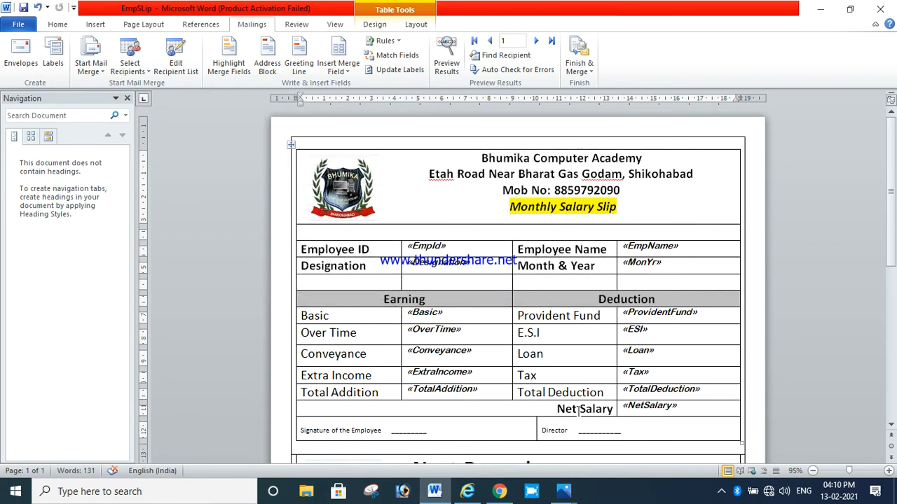
Open the list of available merge fields, then select the EmpId field in the template
left_click(343, 67)
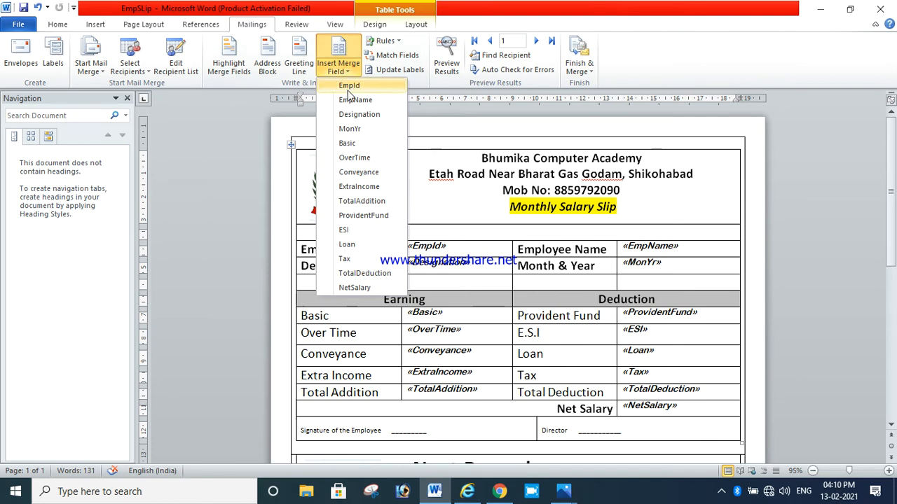
left_click(456, 251)
left_click(459, 247)
double_click(455, 250)
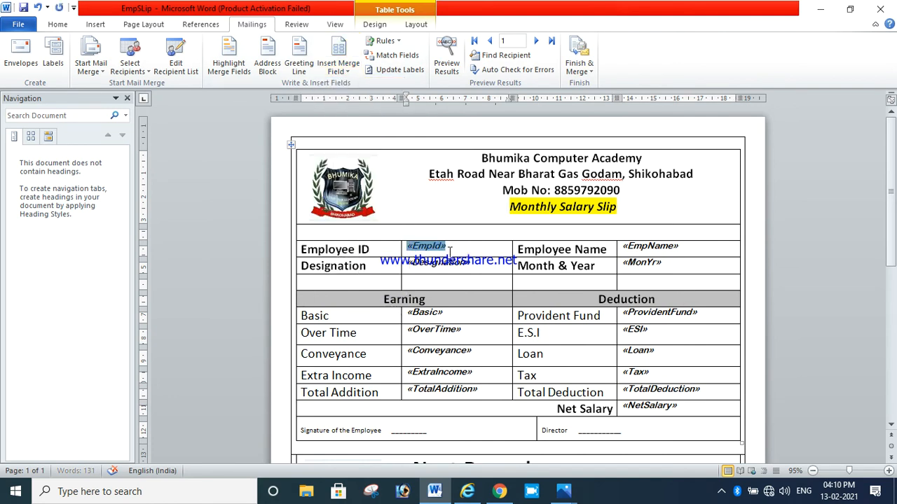
Delete the EmpId field in the Employee ID cell and reinsert the EmpId merge field in its place
key("Delete")
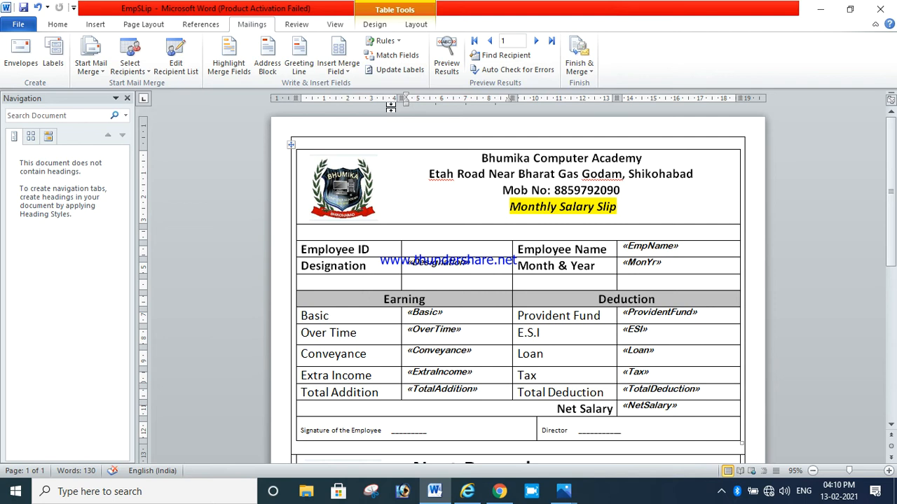
left_click(338, 67)
left_click(344, 88)
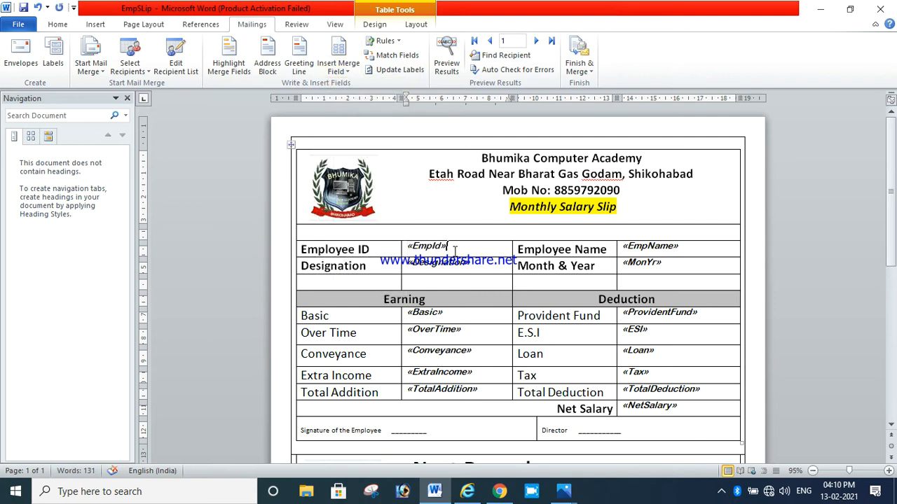
Preview the merged results and scroll through the first employee slips to check the filled values
scroll(665, 273, "down", 7)
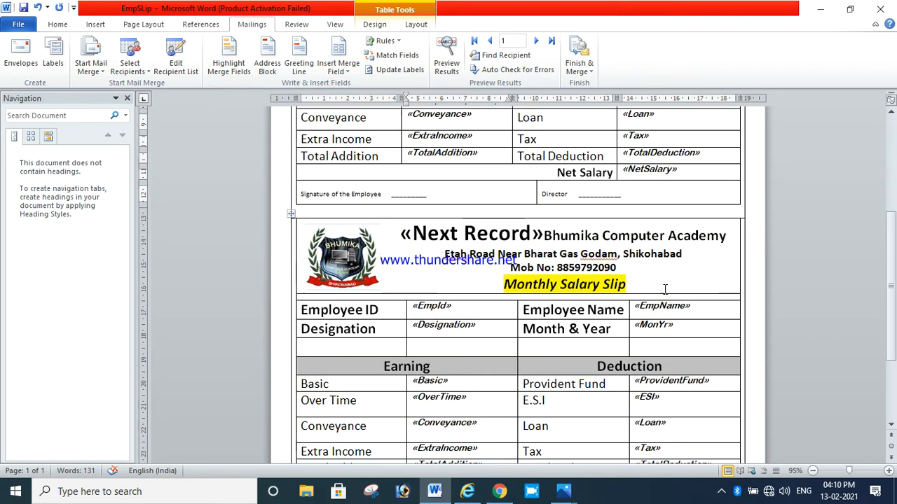
scroll(663, 292, "up", 7)
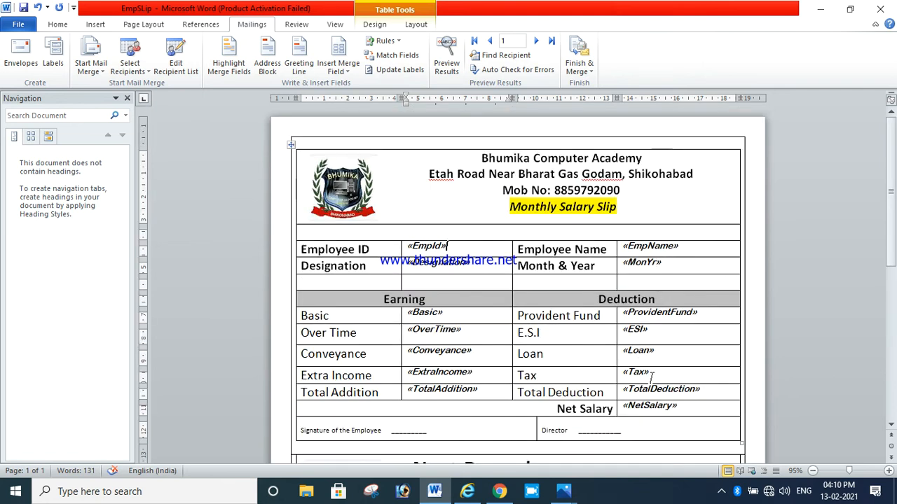
scroll(662, 282, "down", 3)
scroll(683, 320, "up", 2)
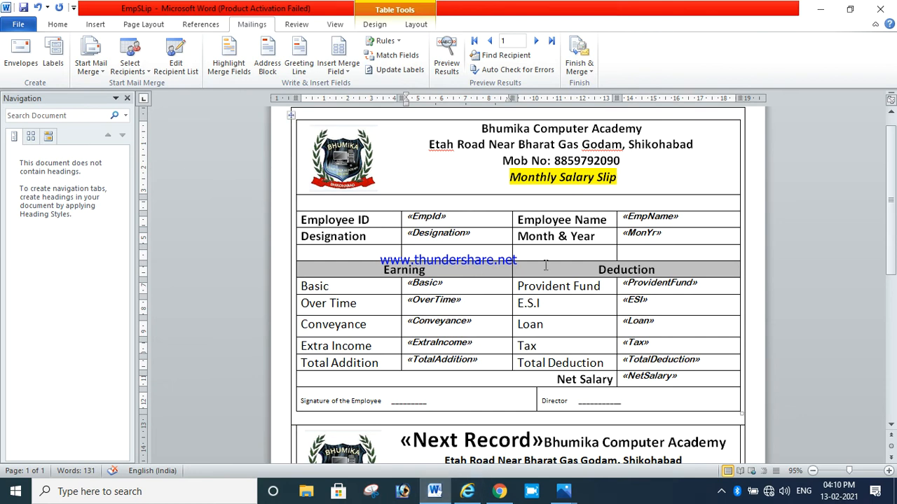
scroll(554, 298, "down", 3)
scroll(555, 298, "up", 3)
scroll(493, 151, "up", 1)
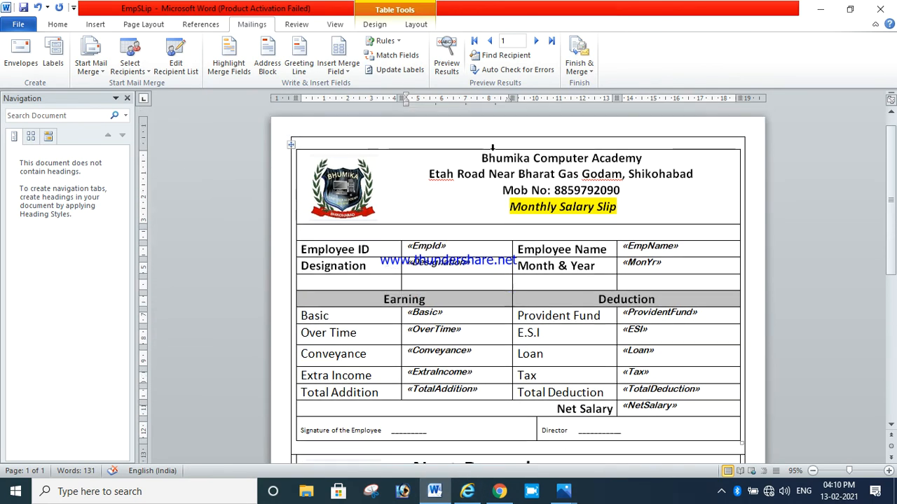
left_click(443, 63)
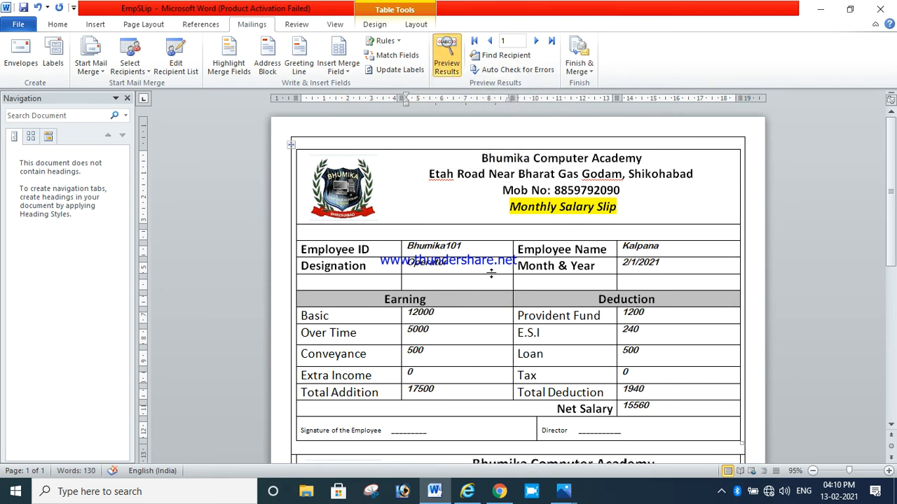
scroll(501, 249, "down", 3)
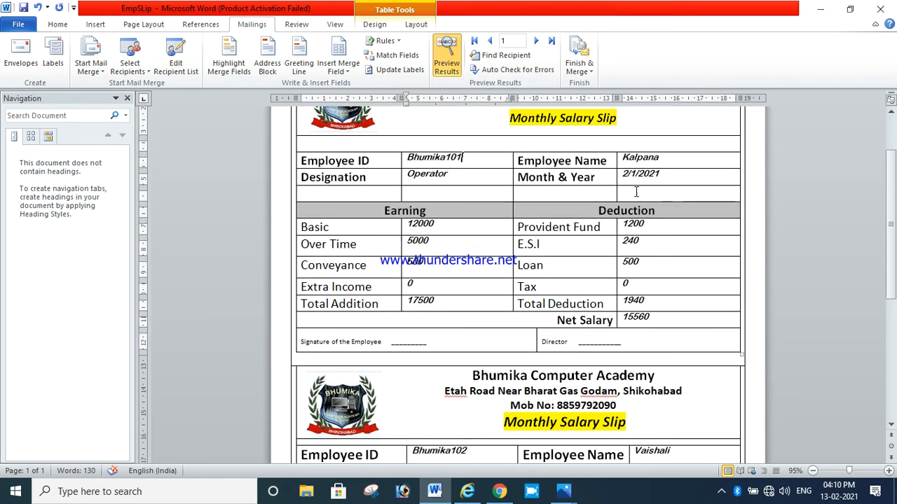
scroll(643, 186, "down", 5)
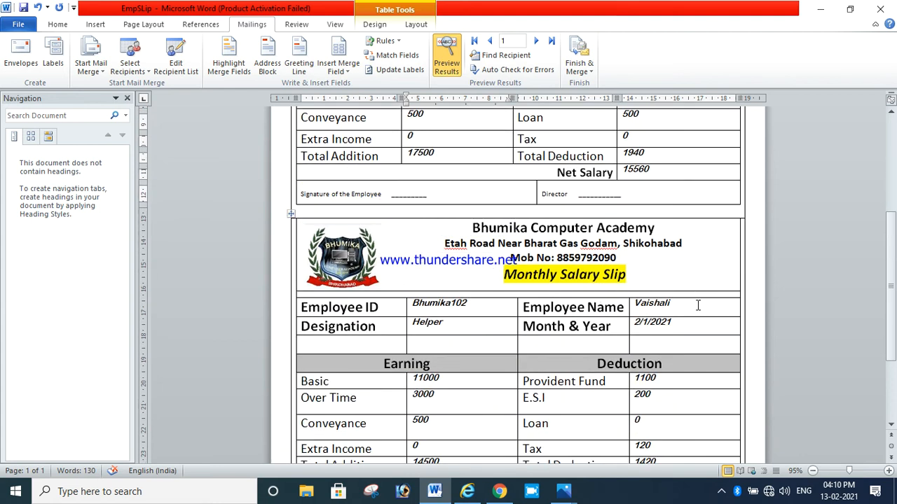
scroll(594, 231, "up", 8)
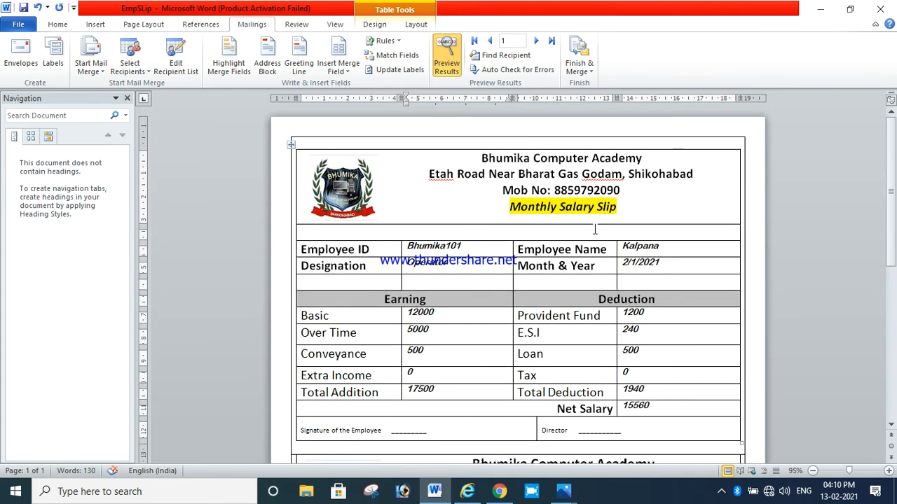
scroll(594, 230, "down", 1)
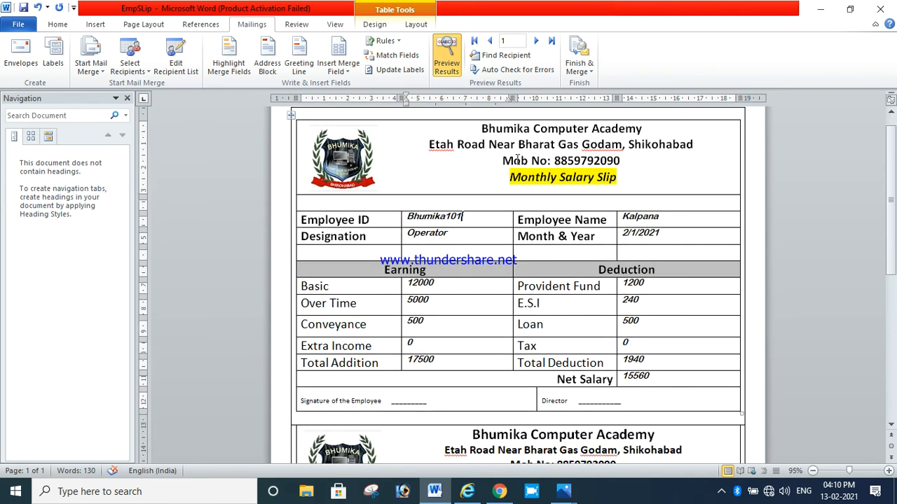
Turn off the preview and delete the «Next Record» field at the start of the second slip
left_click(448, 67)
scroll(530, 359, "down", 4)
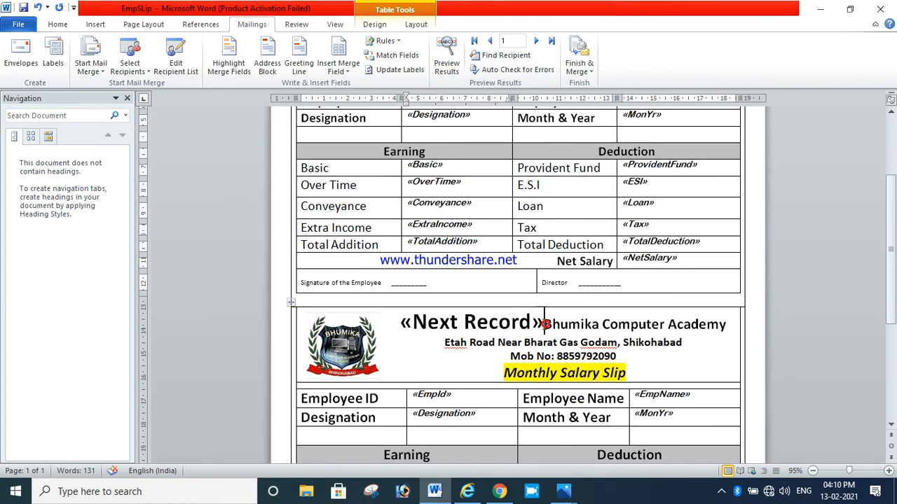
left_click_drag(546, 324, 403, 320)
key("ctrl+c")
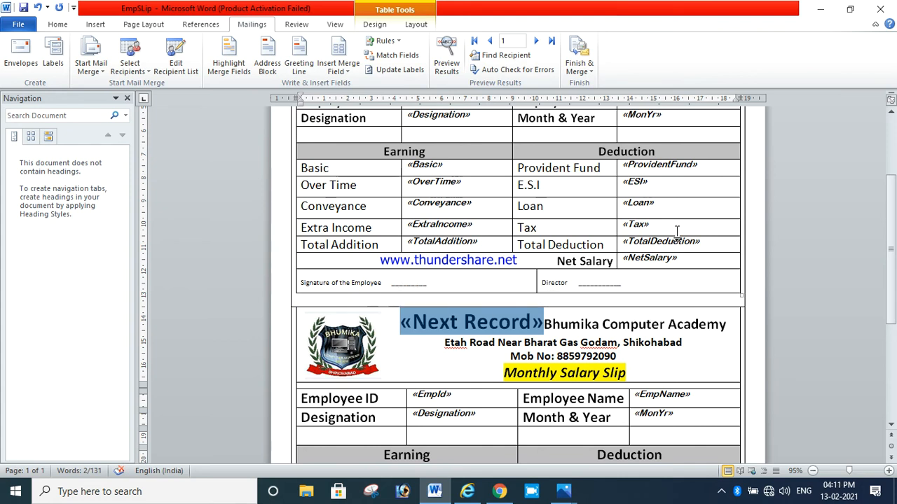
key("Delete")
Preview the results without the «Next Record» field, then turn the preview off again
left_click(449, 53)
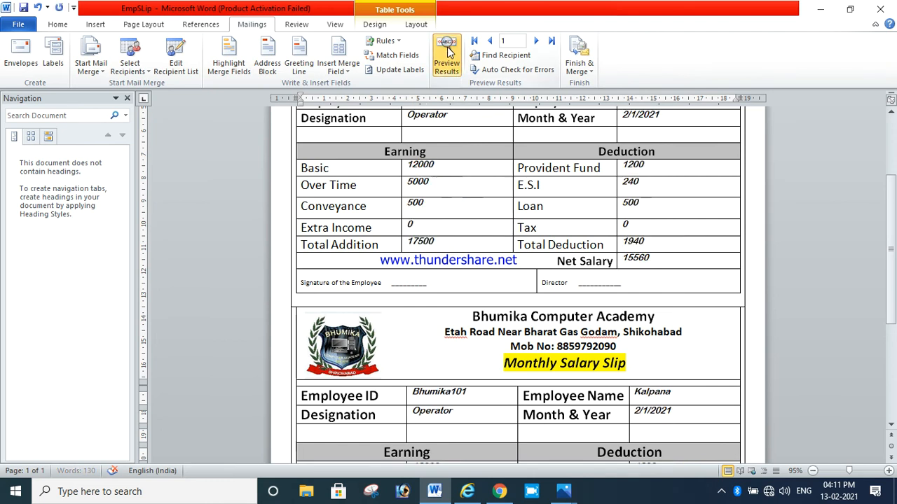
scroll(597, 207, "up", 3)
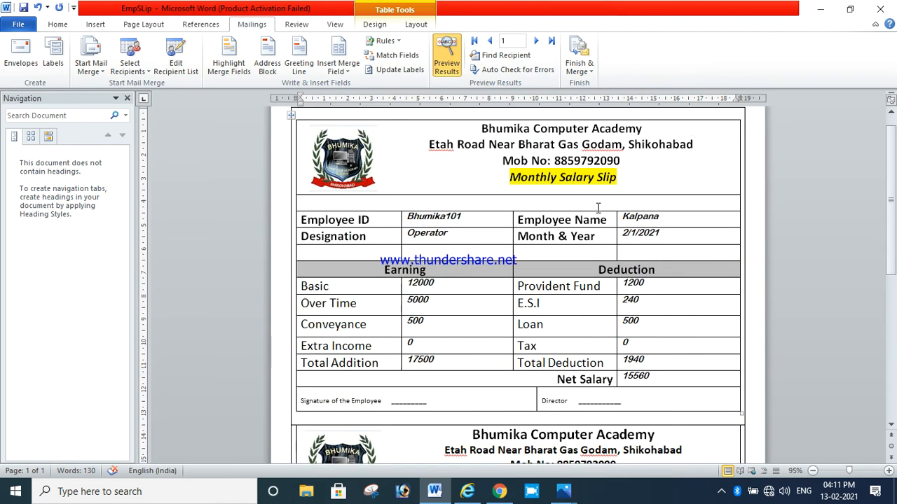
scroll(676, 292, "down", 4)
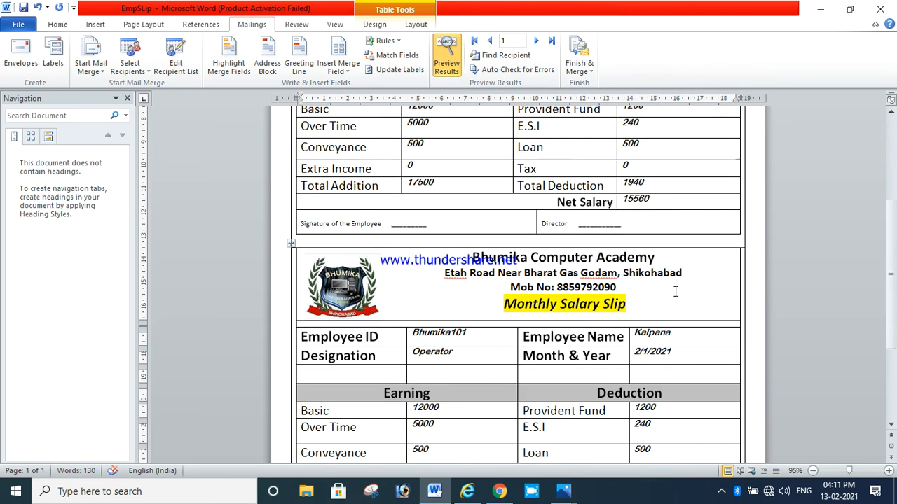
left_click(449, 56)
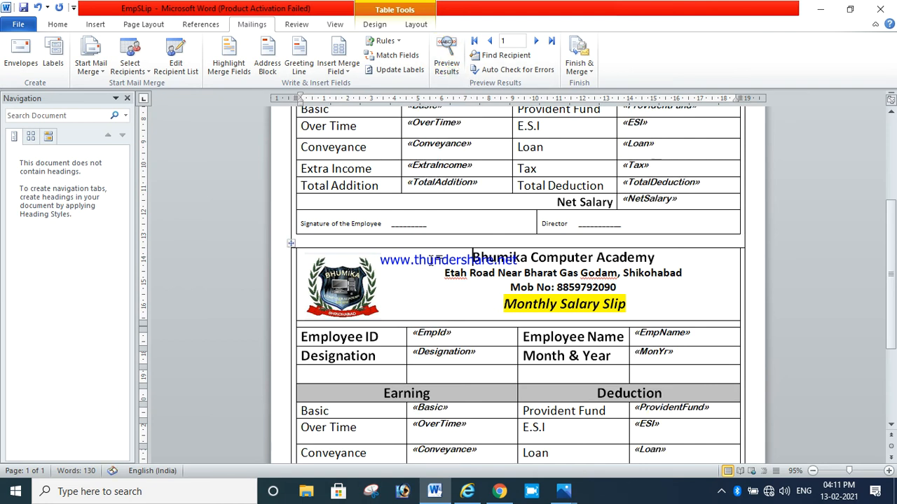
Paste the «Next Record» field back at the start of the second slip's heading
key("ctrl+v")
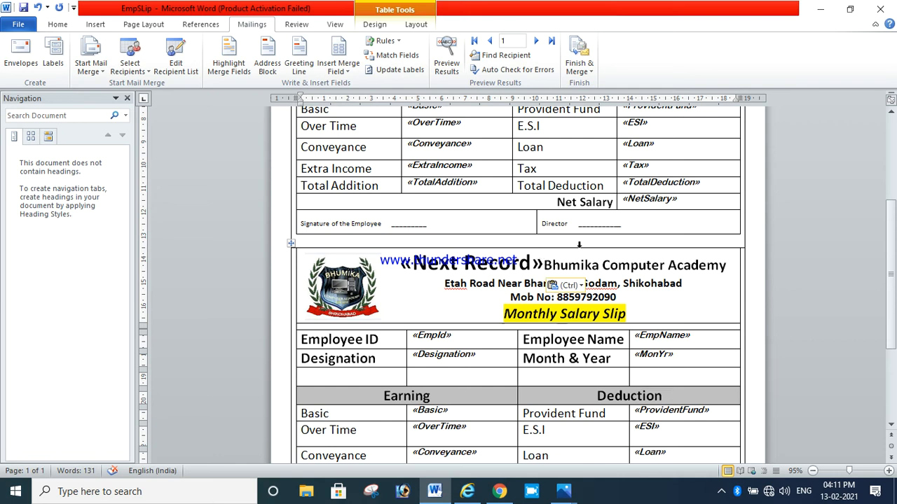
scroll(579, 244, "down", 5)
scroll(667, 273, "up", 8)
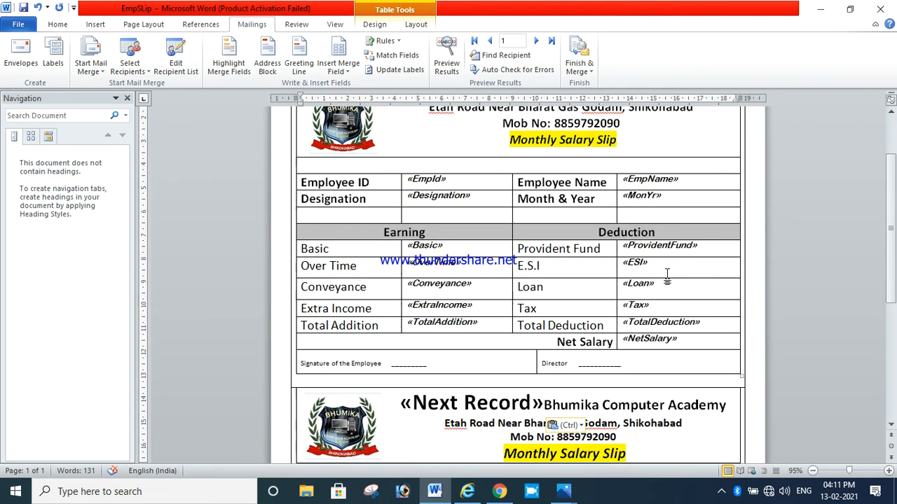
scroll(667, 273, "down", 5)
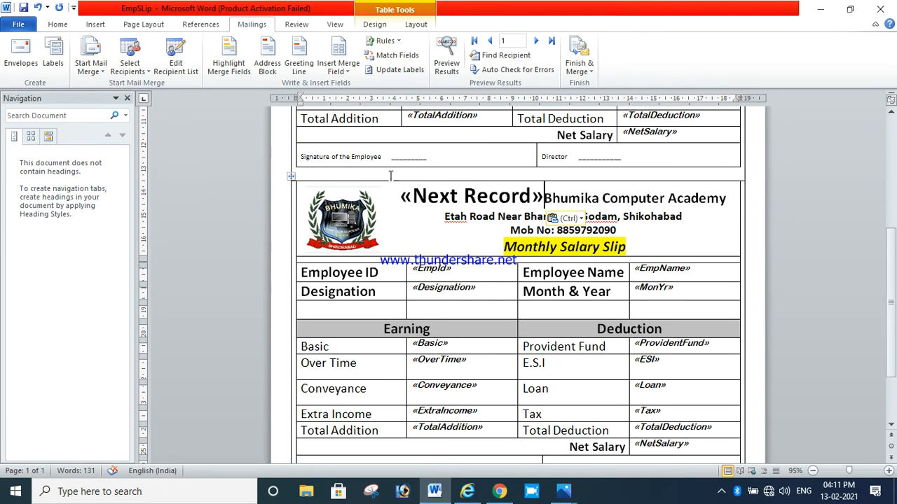
scroll(717, 236, "up", 2)
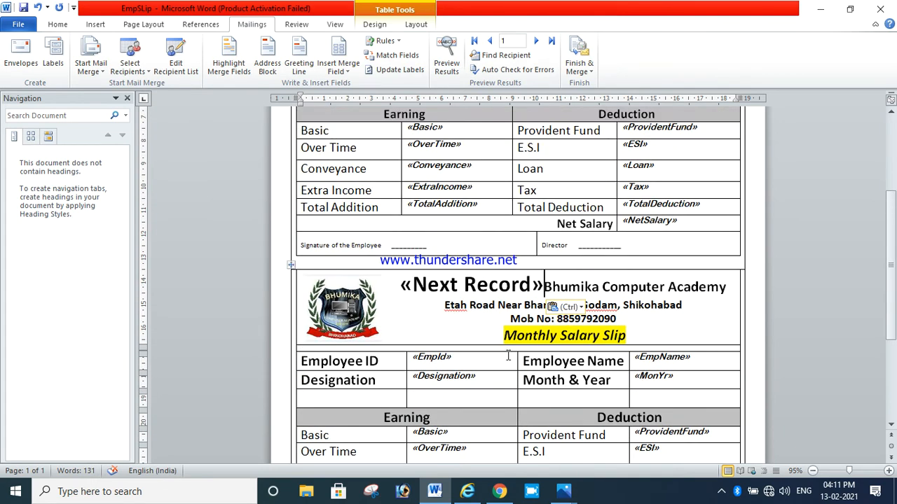
scroll(706, 396, "down", 4)
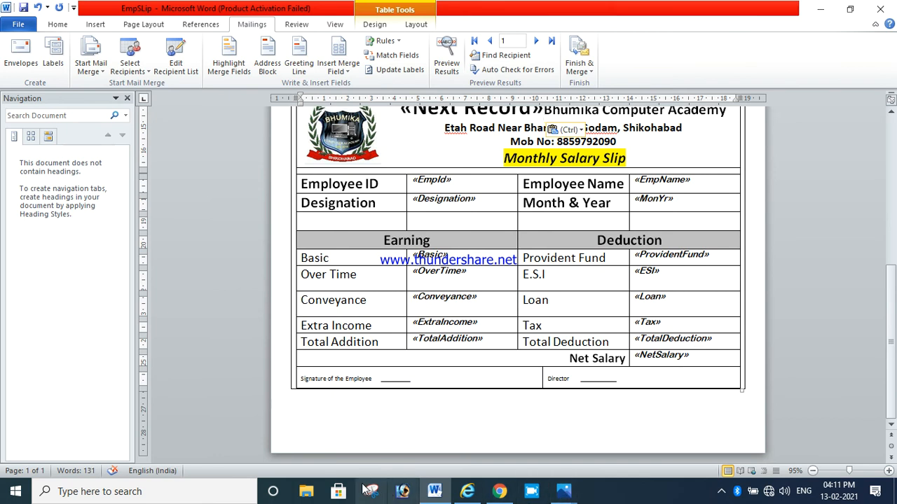
Launch Microsoft Word 2010 from the Windows search to open a new blank document
left_click(232, 488)
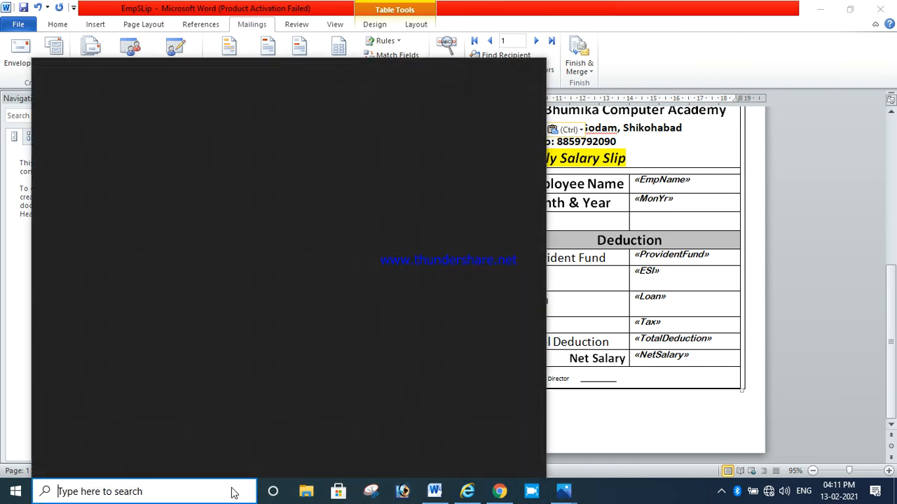
type("word")
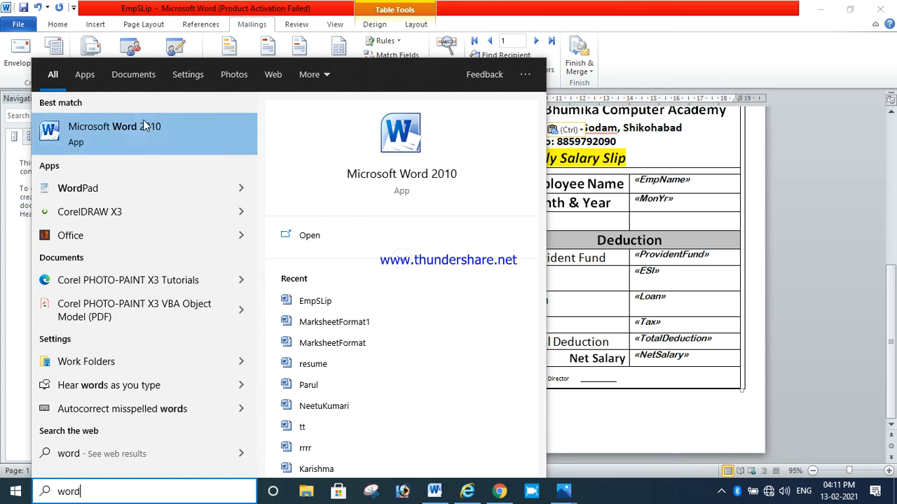
left_click(130, 126)
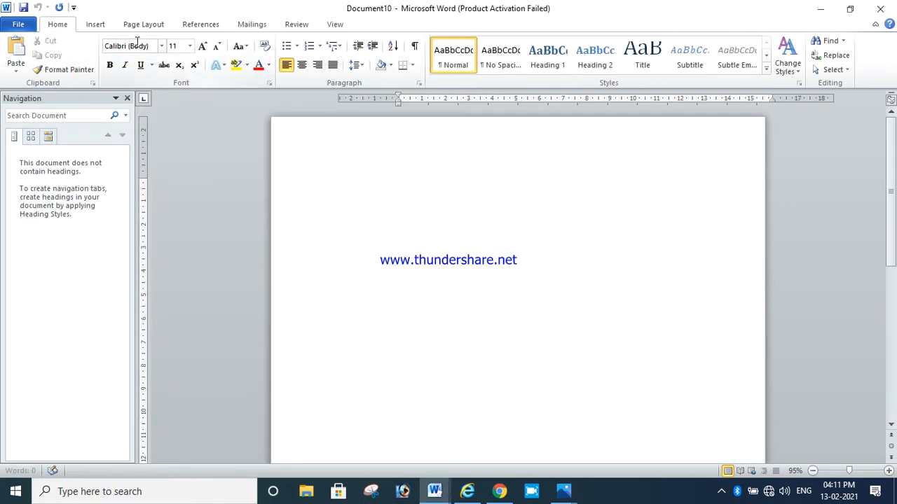
Insert a one-column, two-row table in the new document and stretch it to about half a page tall
left_click(103, 25)
left_click(104, 54)
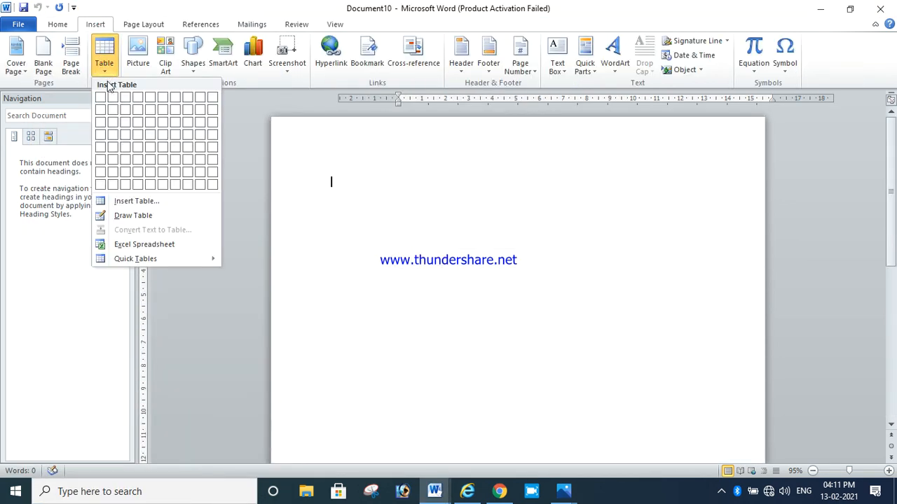
left_click(103, 112)
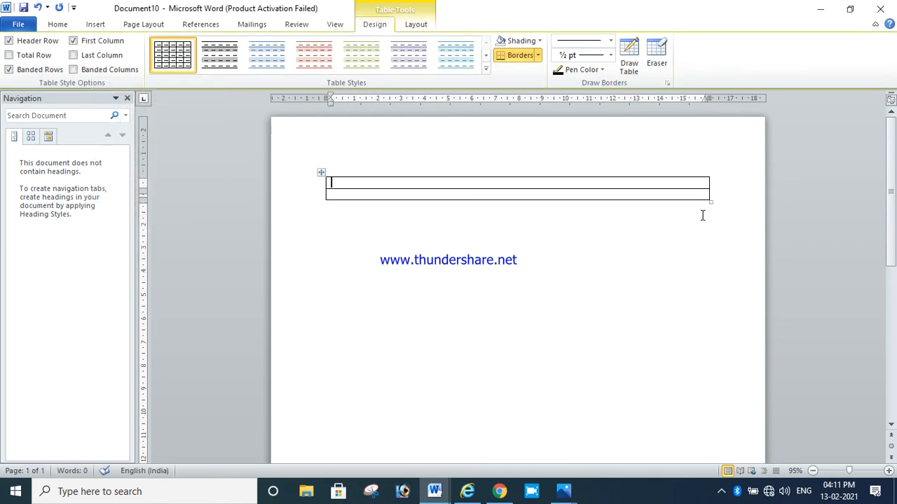
left_click_drag(709, 206, 728, 412)
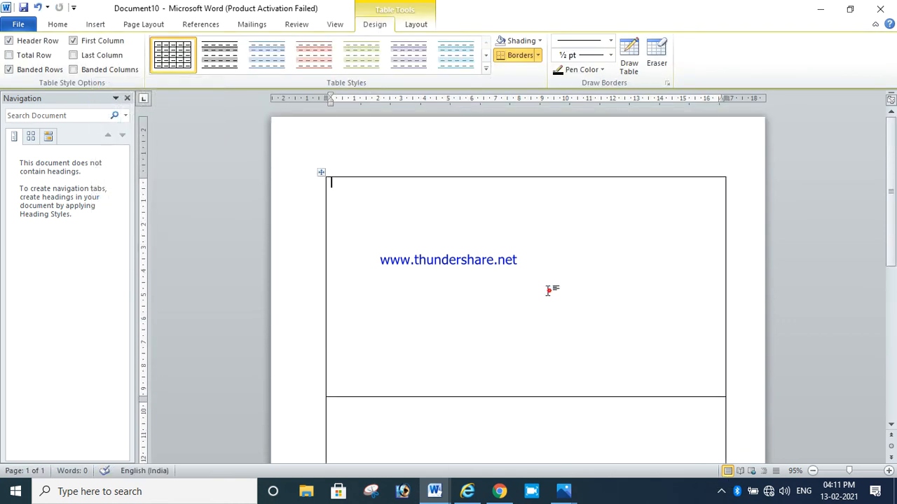
scroll(491, 294, "down", 3)
left_click(480, 315)
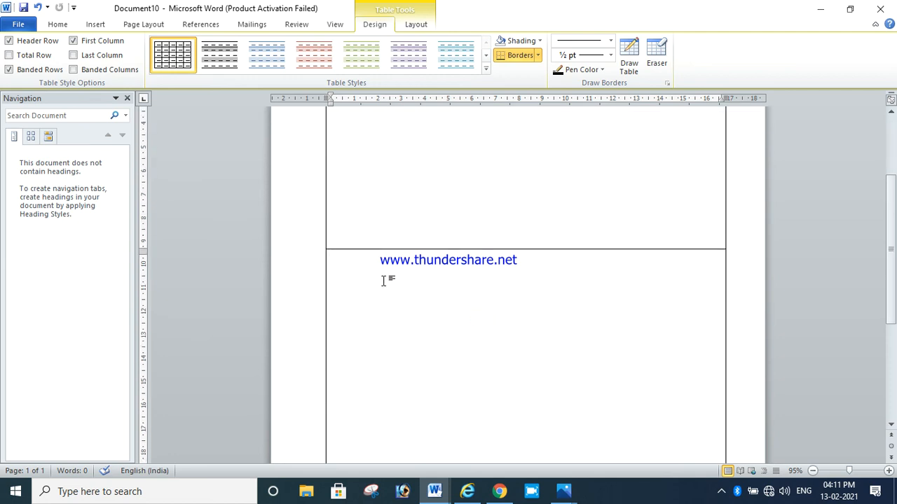
left_click(473, 208)
left_click(480, 358)
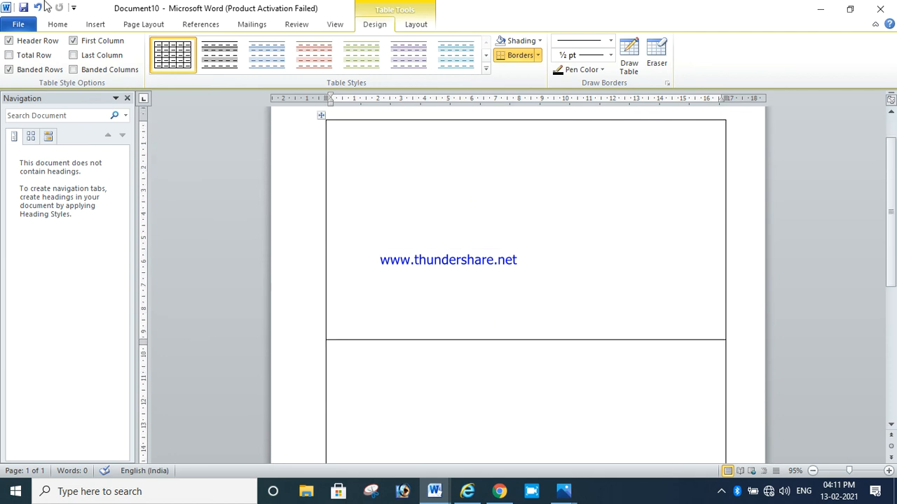
left_click(430, 232)
Close the new document without saving and return to the salary slip template
left_click(880, 8)
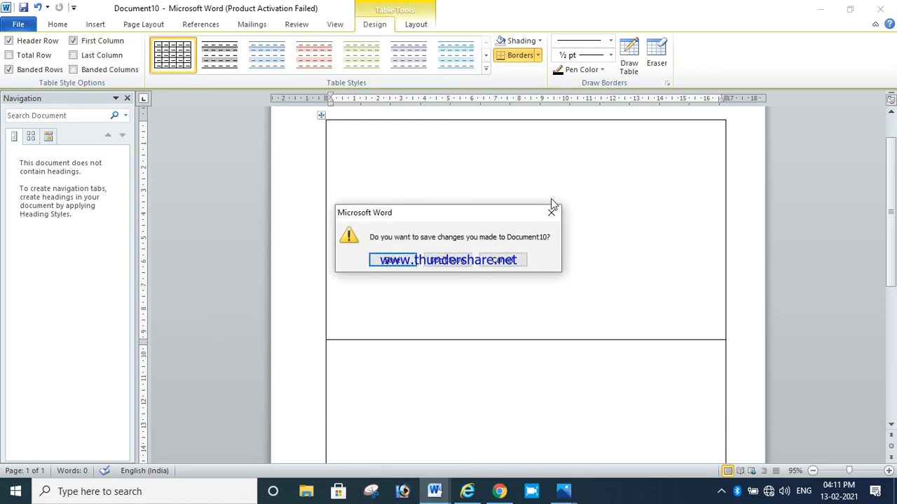
left_click(445, 270)
scroll(563, 242, "up", 10)
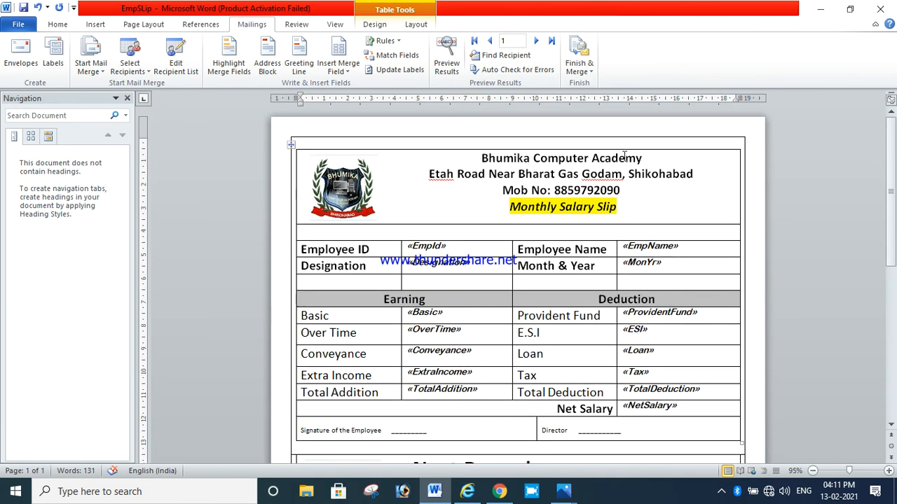
scroll(660, 221, "down", 2)
scroll(651, 219, "down", 9)
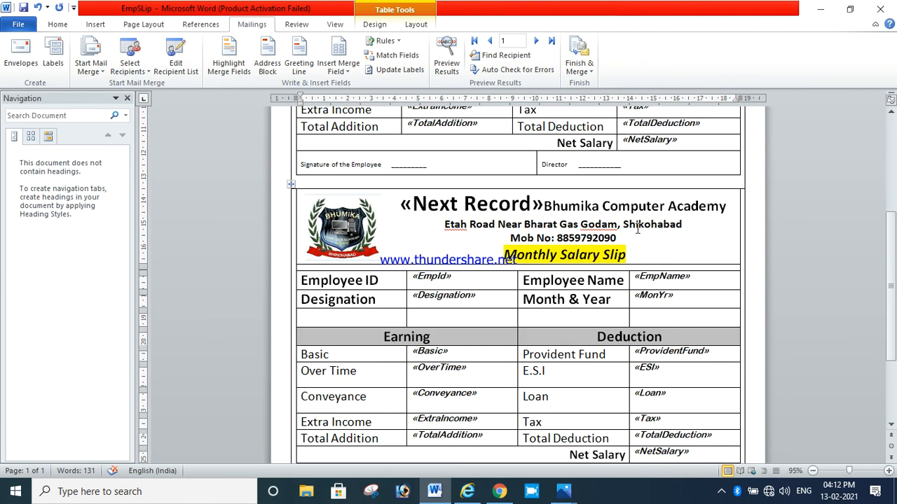
Preview the merged results and examine the first record's values in each column of the salary slip
left_click(446, 56)
scroll(629, 186, "up", 7)
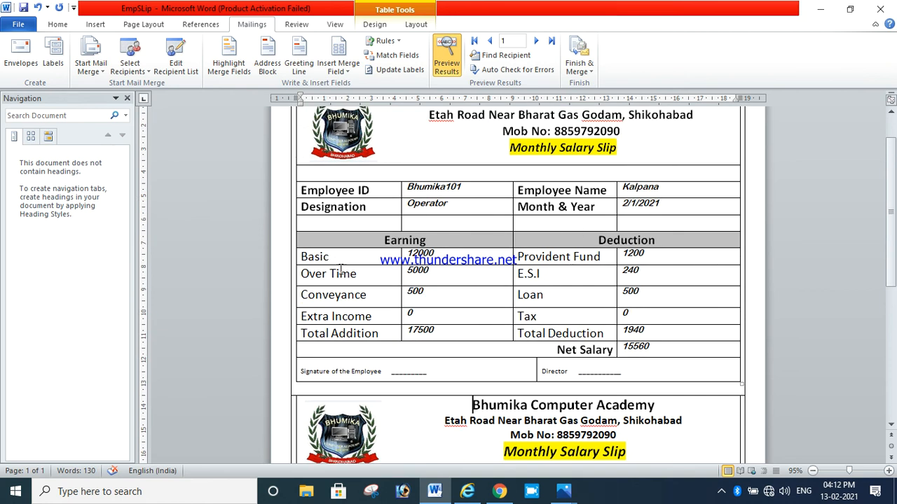
left_click_drag(329, 191, 337, 333)
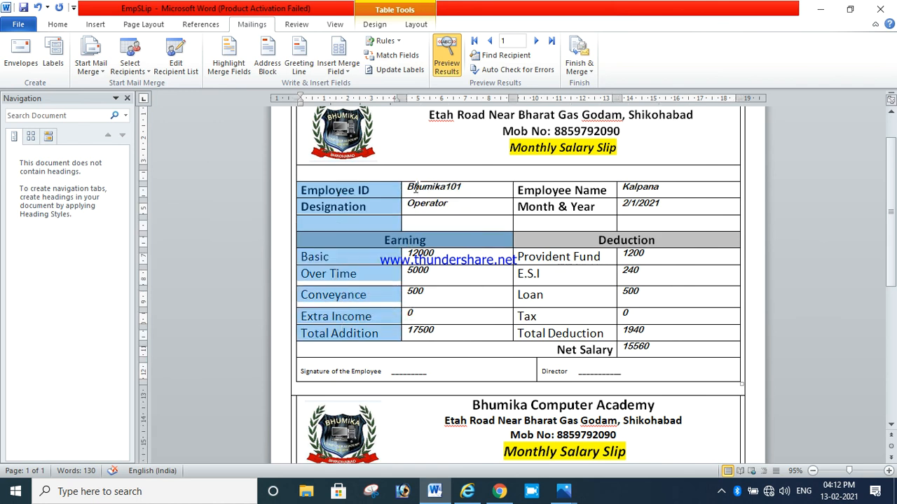
left_click_drag(428, 188, 427, 317)
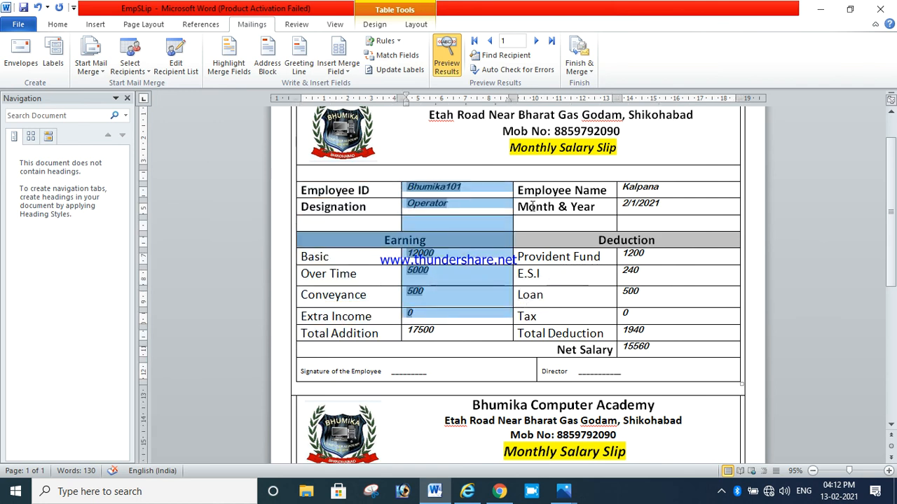
left_click_drag(535, 190, 555, 317)
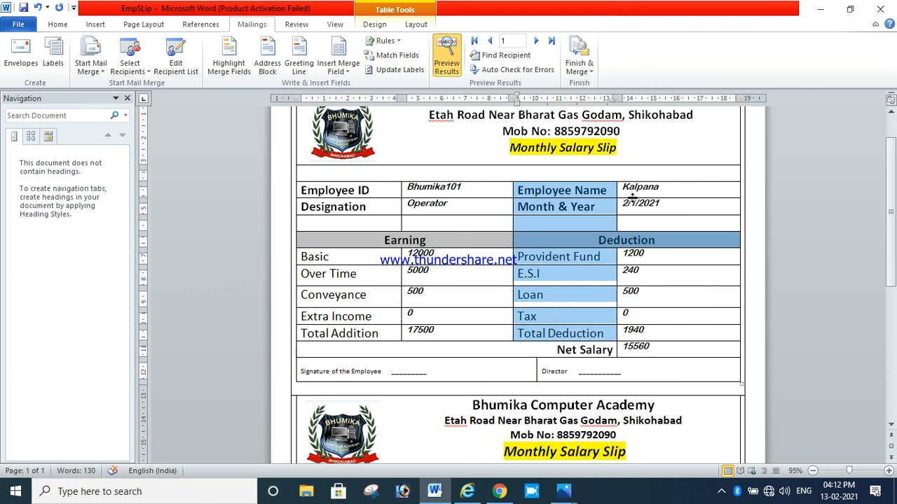
left_click_drag(632, 196, 648, 342)
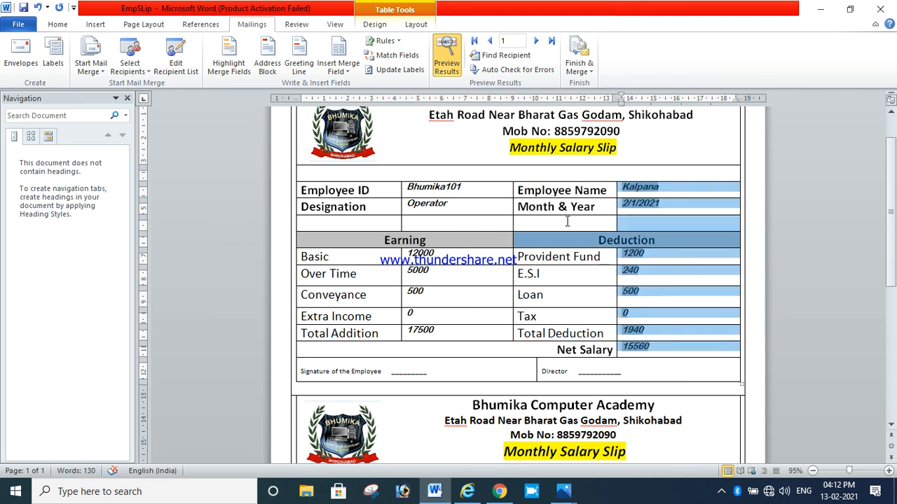
left_click(497, 211)
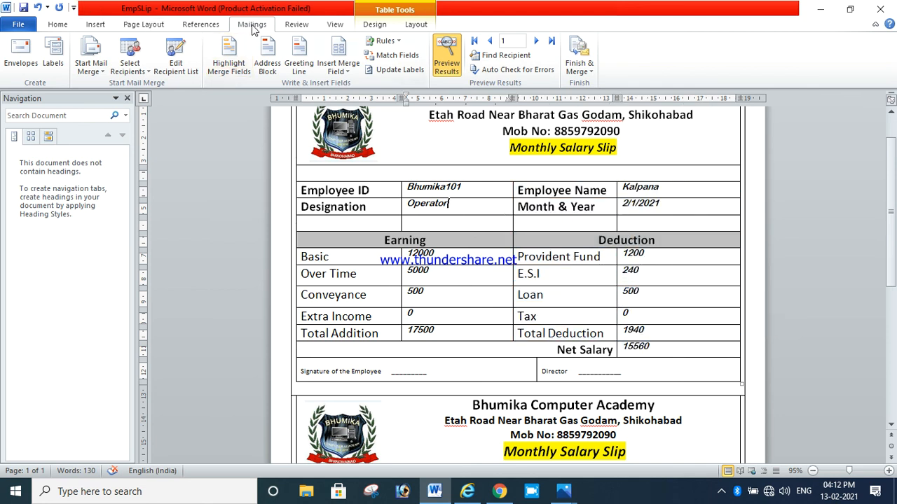
left_click(130, 60)
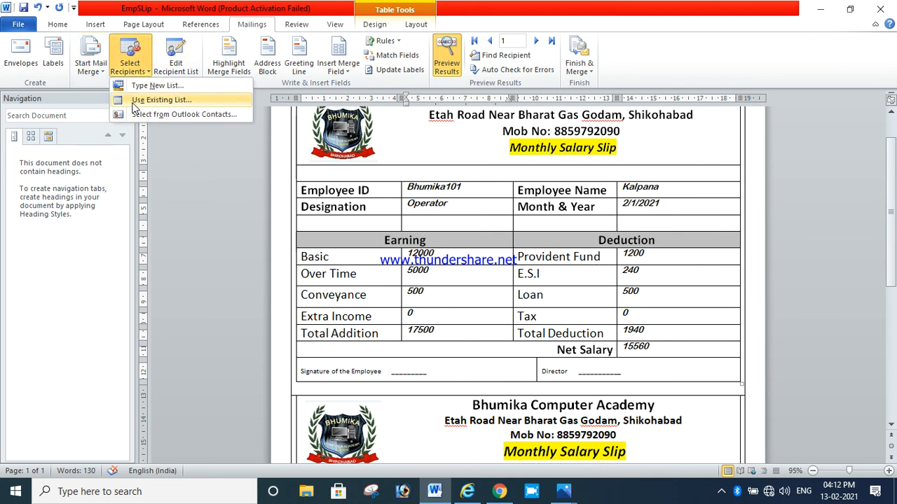
left_click(337, 70)
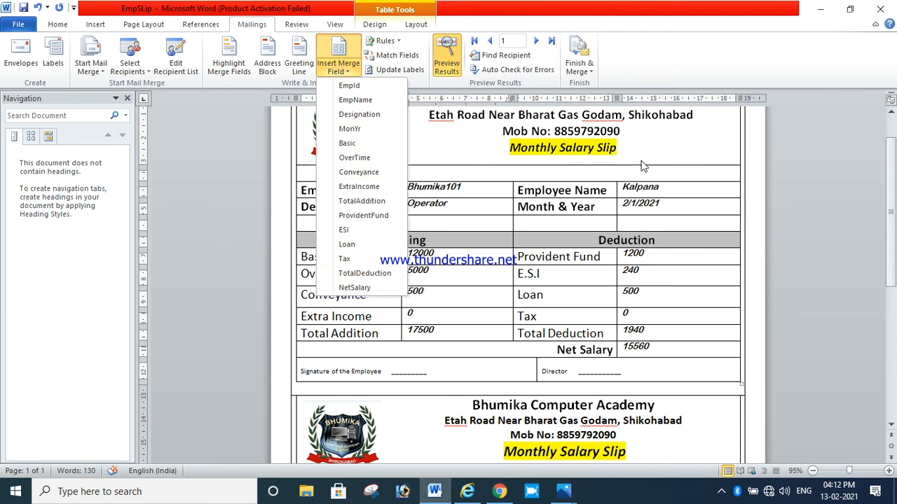
left_click(674, 133)
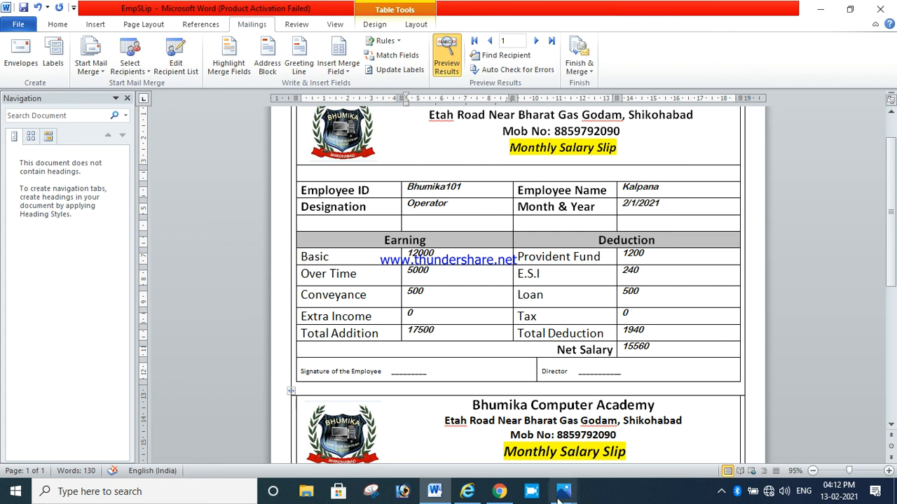
mouse_move(564, 491)
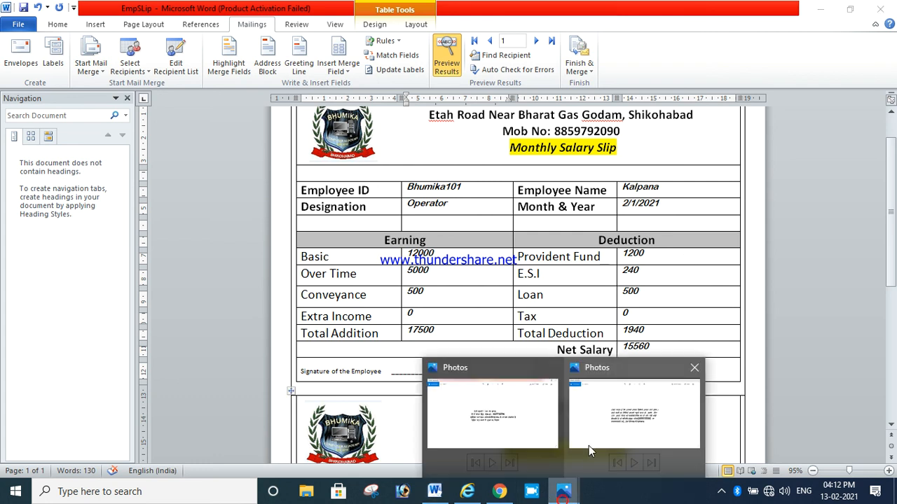
left_click(530, 434)
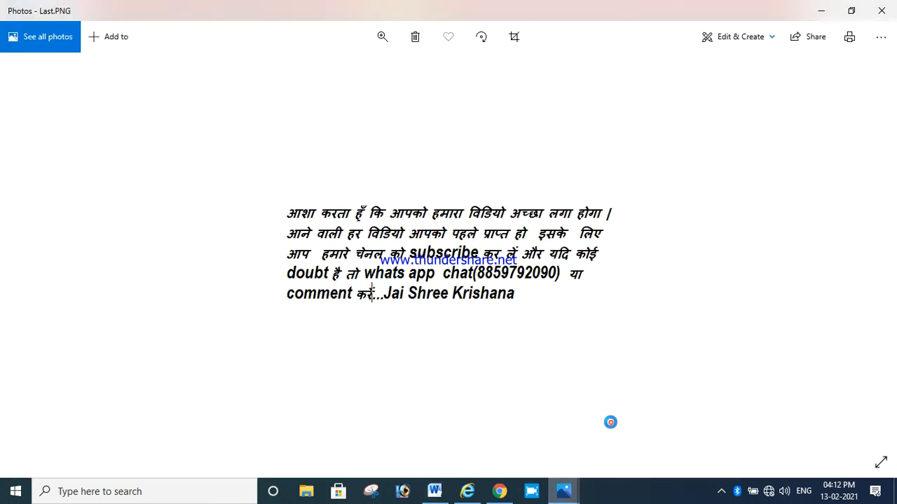
left_click(721, 491)
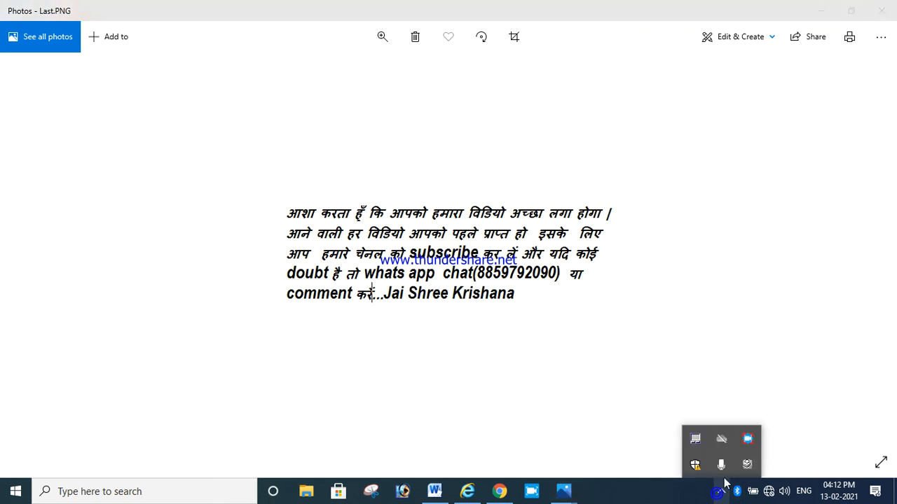
right_click(748, 438)
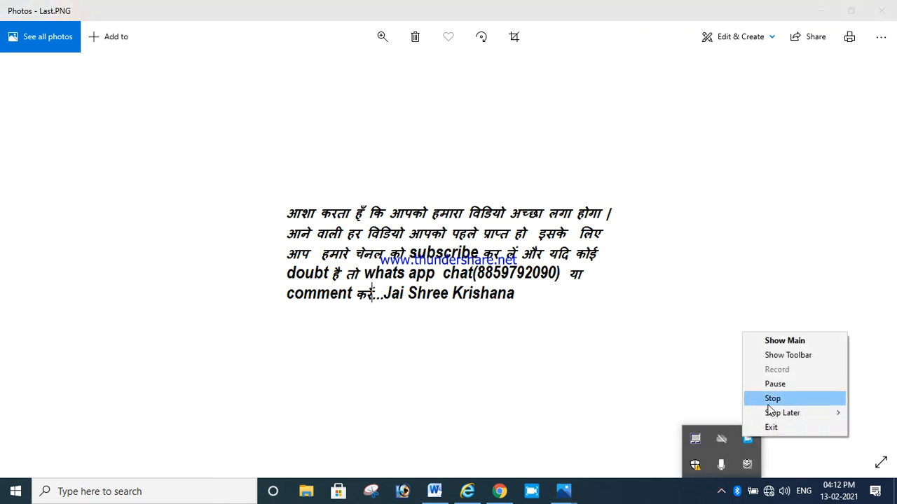